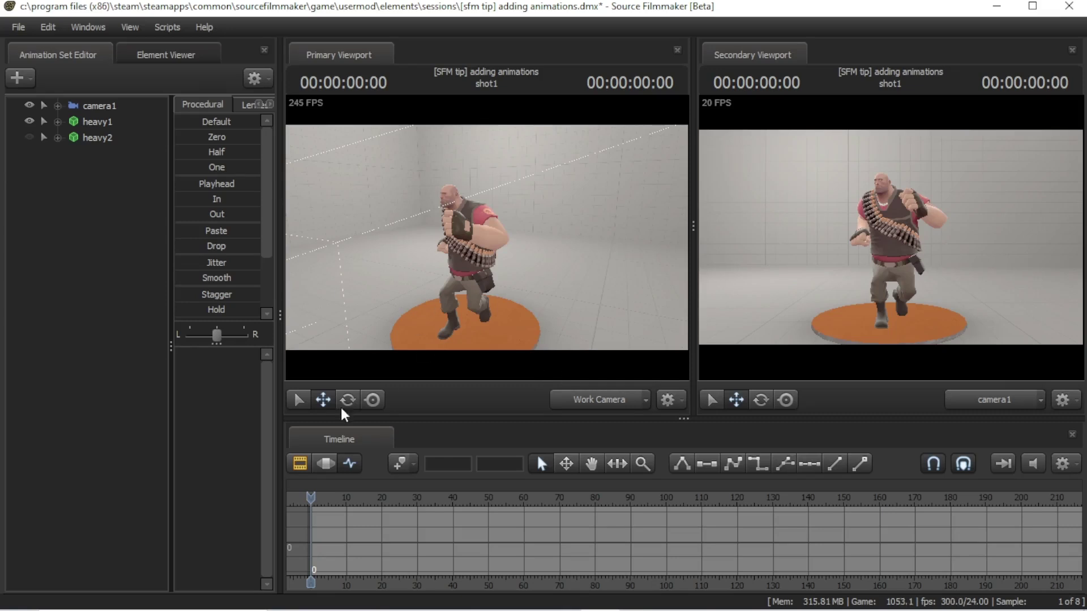
- Preview the shot, then hide heavy1, show heavy2 and return to frame 0
key(space)
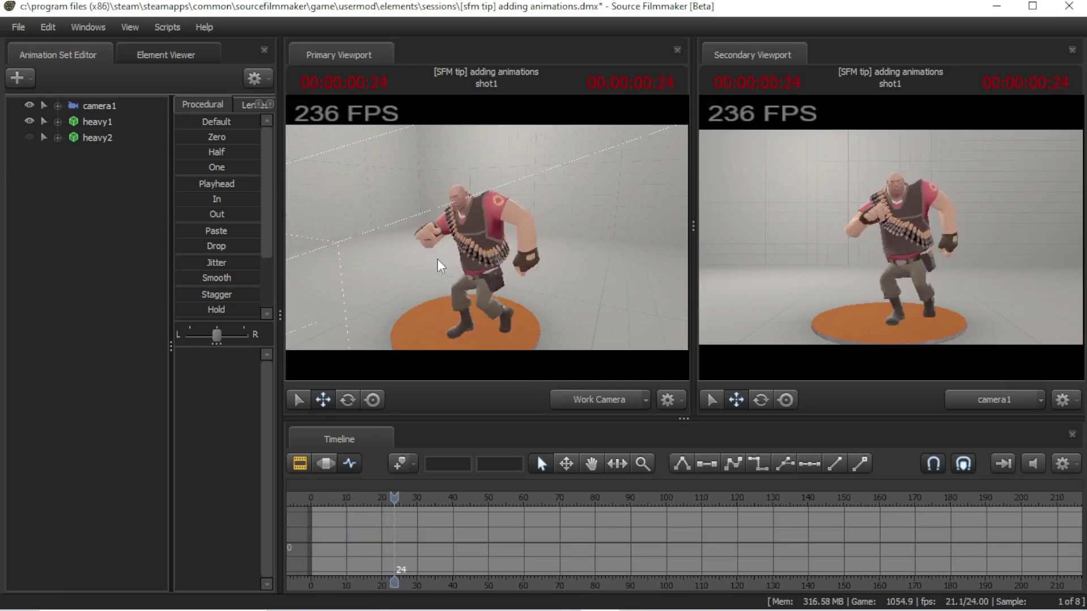
key(space)
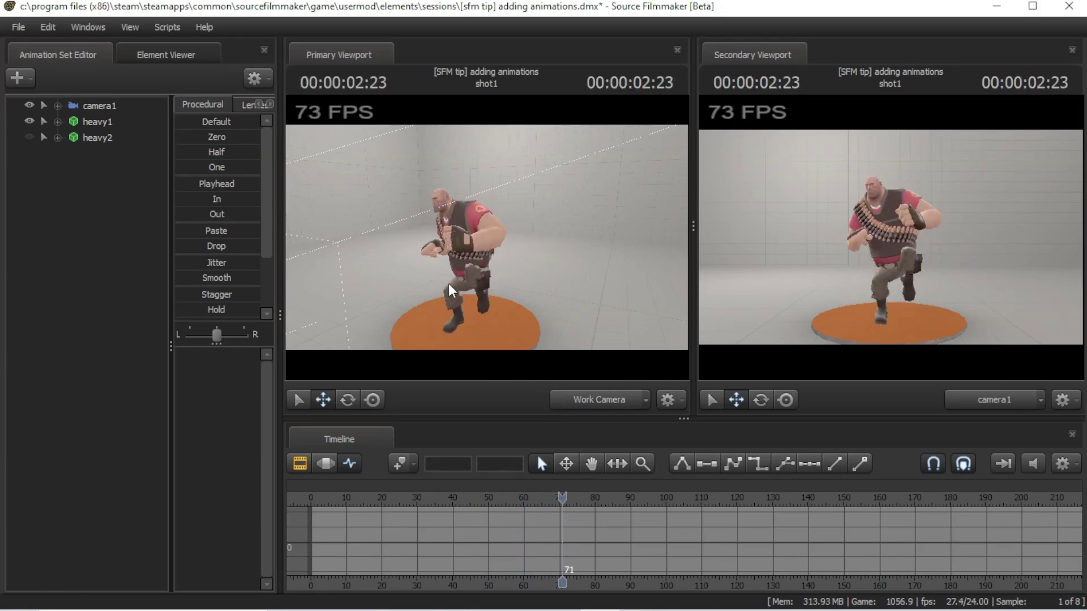
click(313, 497)
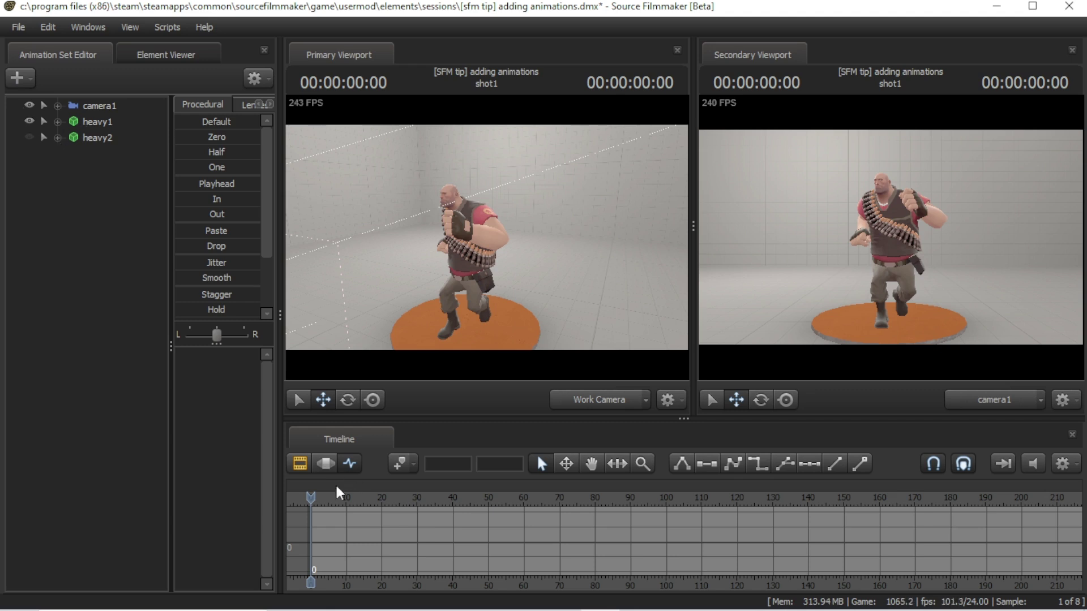
key(space)
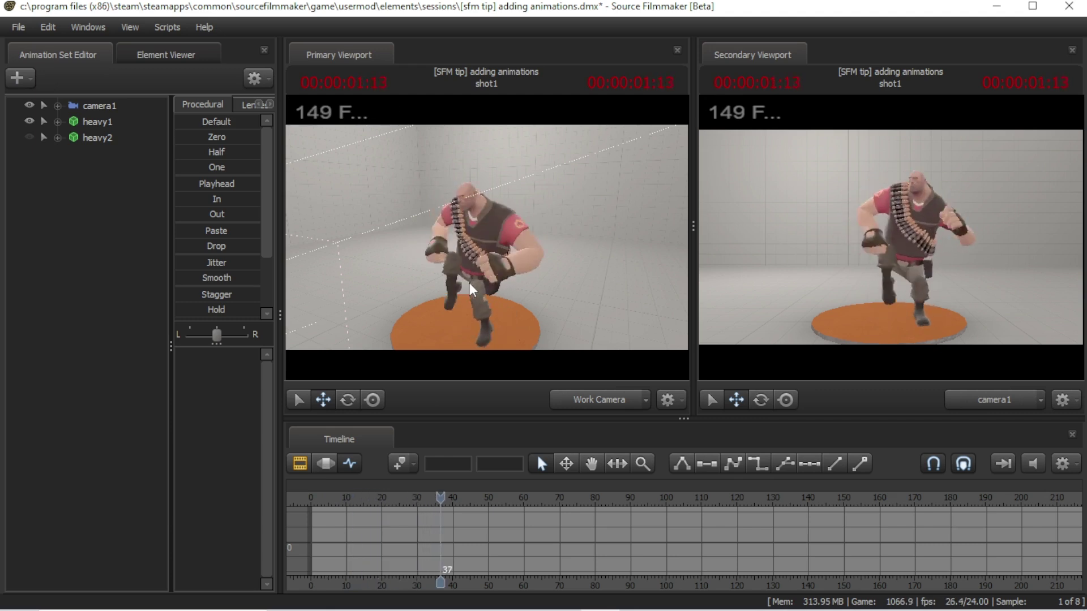
key(space)
click(29, 121)
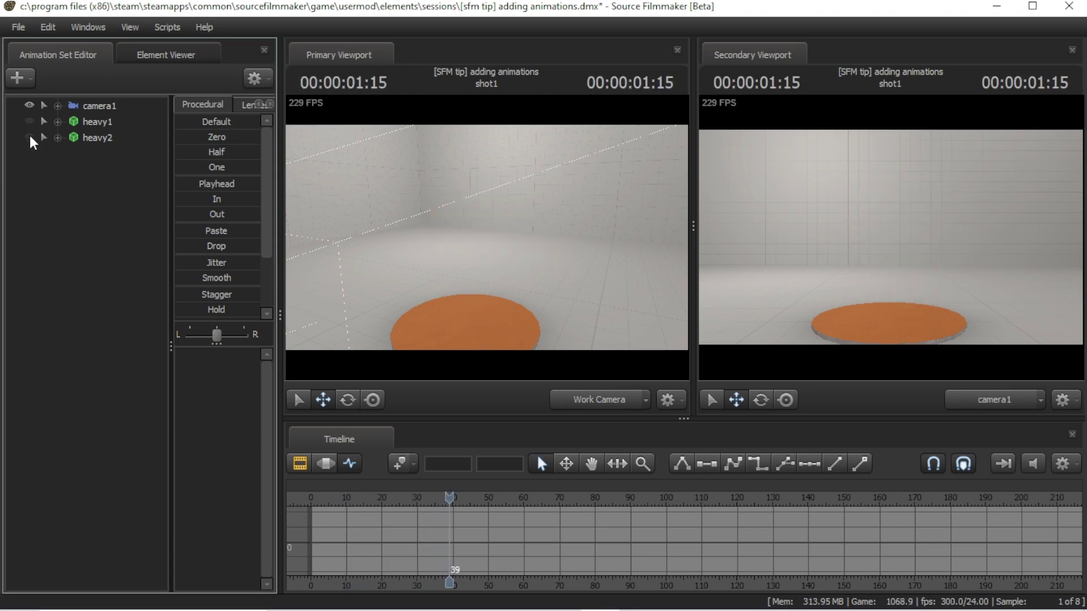
click(313, 499)
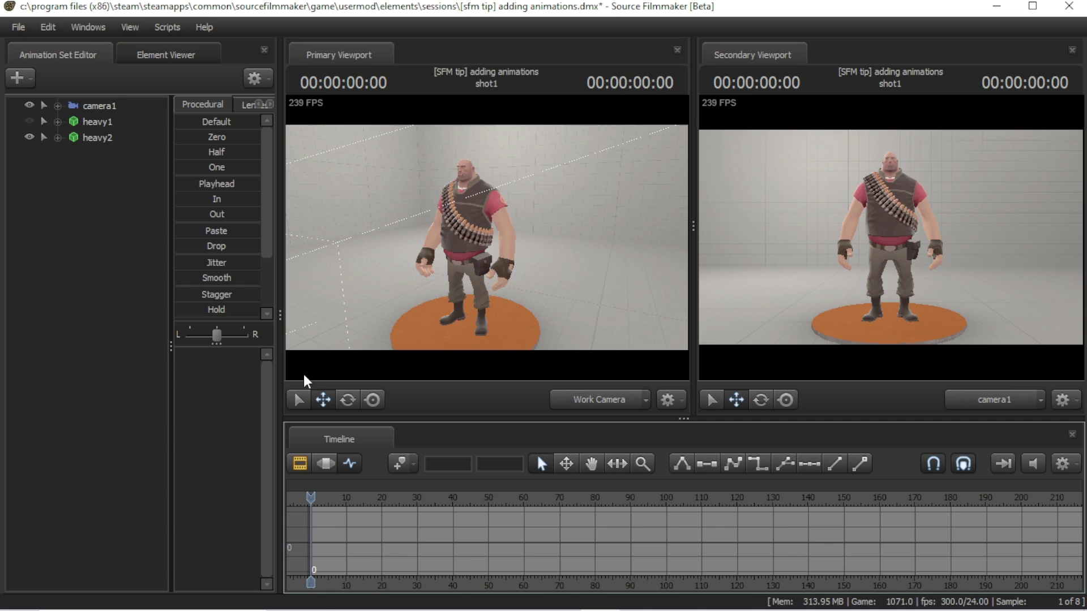
- Import the taunt_conga sequence onto heavy2 through Import > Sequence
click(106, 136)
right_click(107, 136)
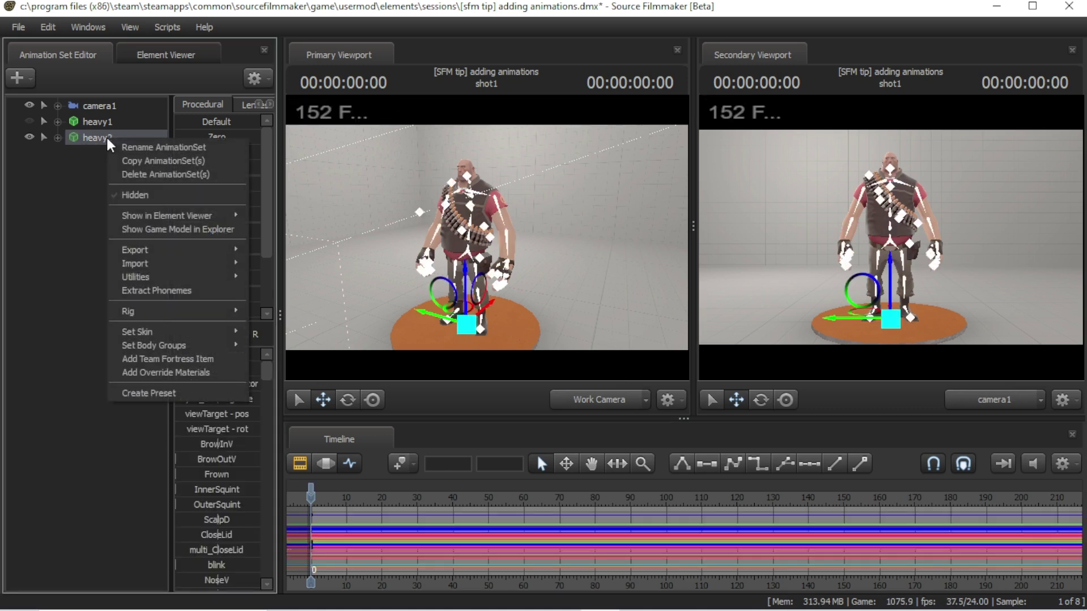
mouse_move(134, 264)
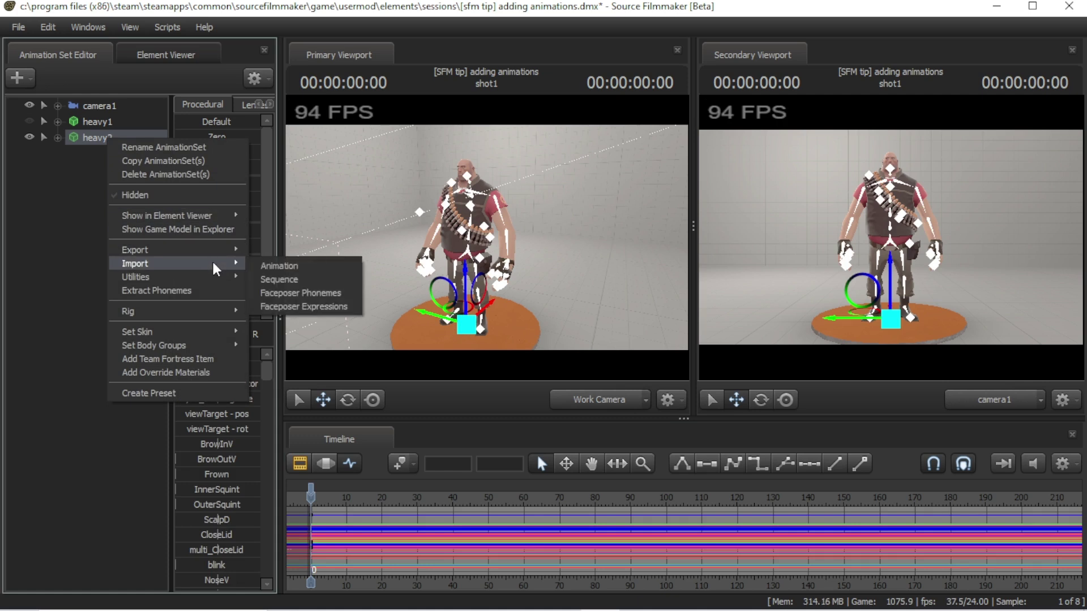
click(283, 279)
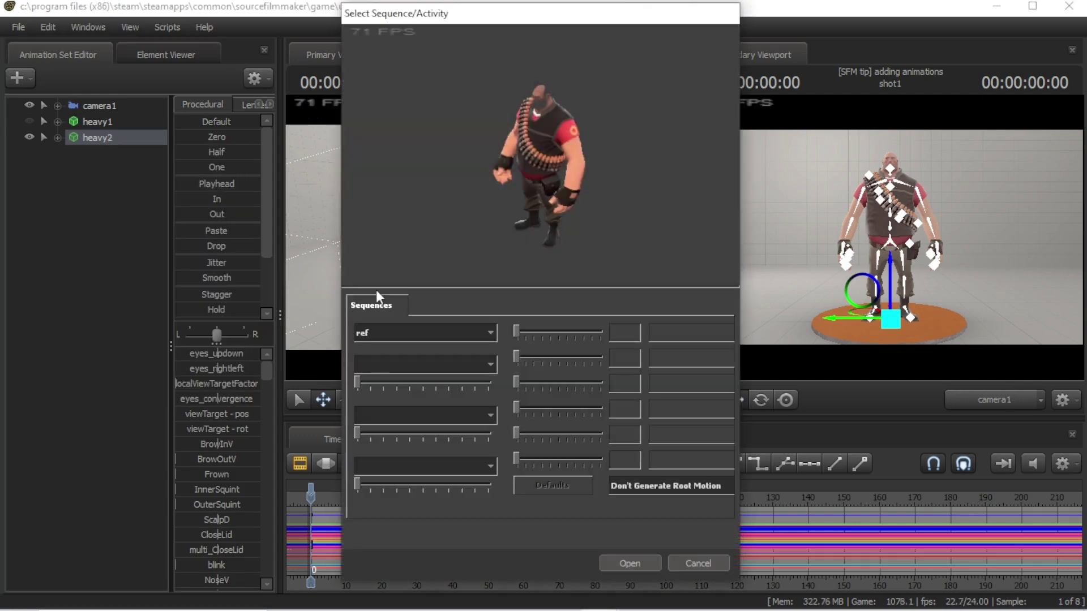
click(423, 333)
scroll(450, 400, down, 5)
scroll(465, 412, down, 3)
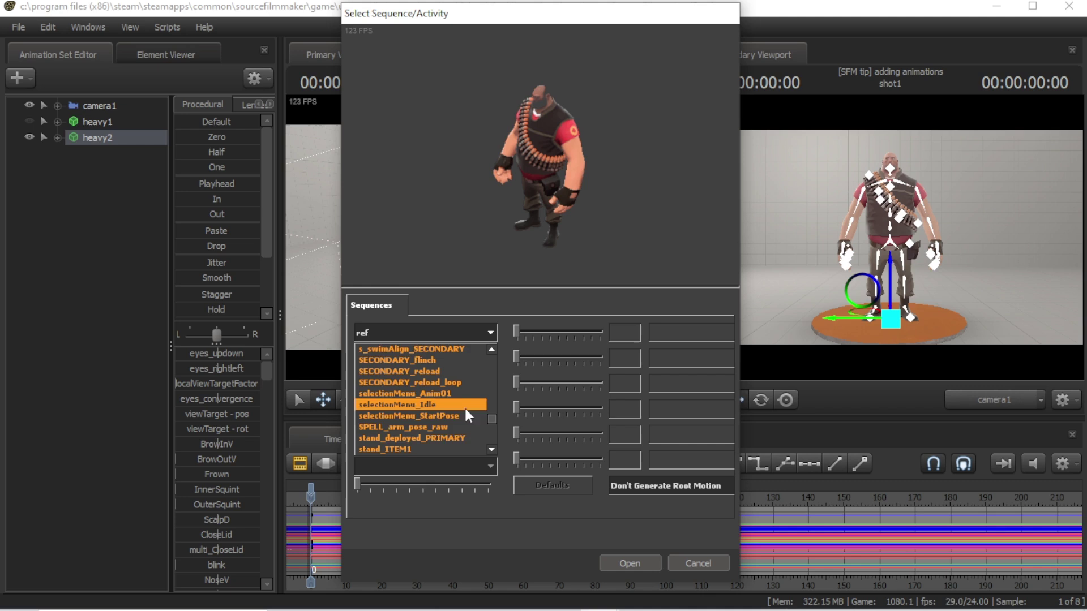
scroll(464, 412, down, 3)
scroll(465, 415, down, 3)
scroll(465, 416, down, 3)
scroll(465, 415, down, 2)
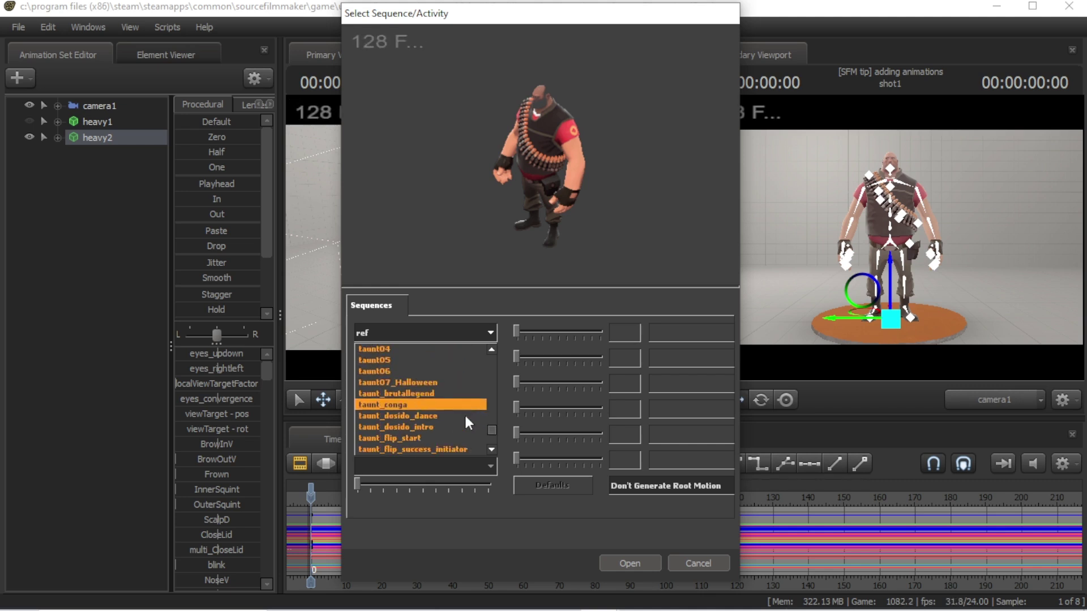
scroll(464, 413, down, 3)
scroll(465, 414, down, 3)
scroll(465, 415, down, 2)
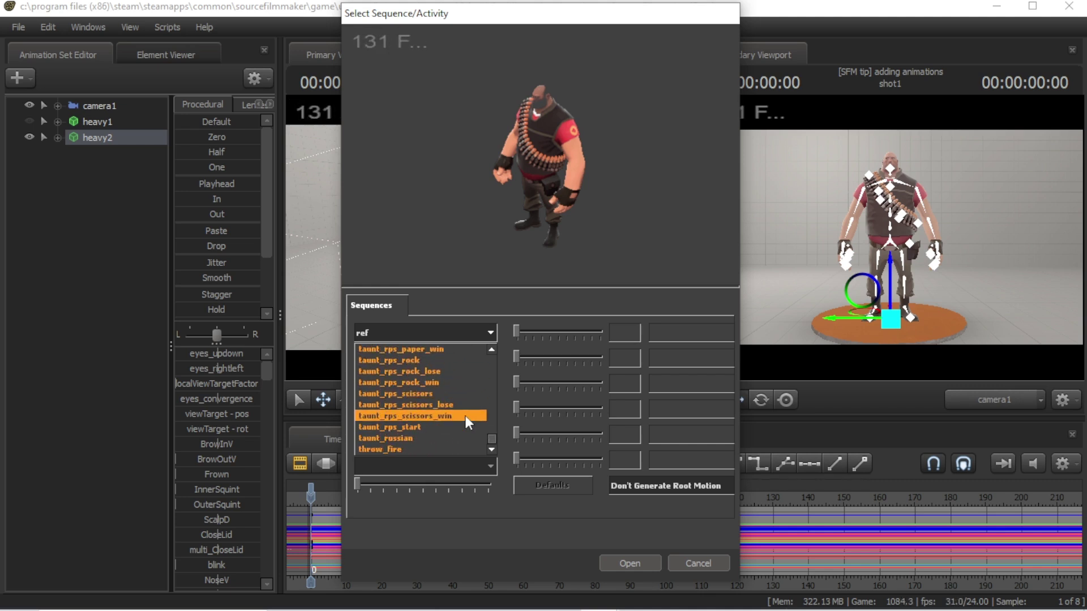
scroll(464, 416, up, 3)
scroll(465, 416, up, 3)
scroll(464, 415, up, 3)
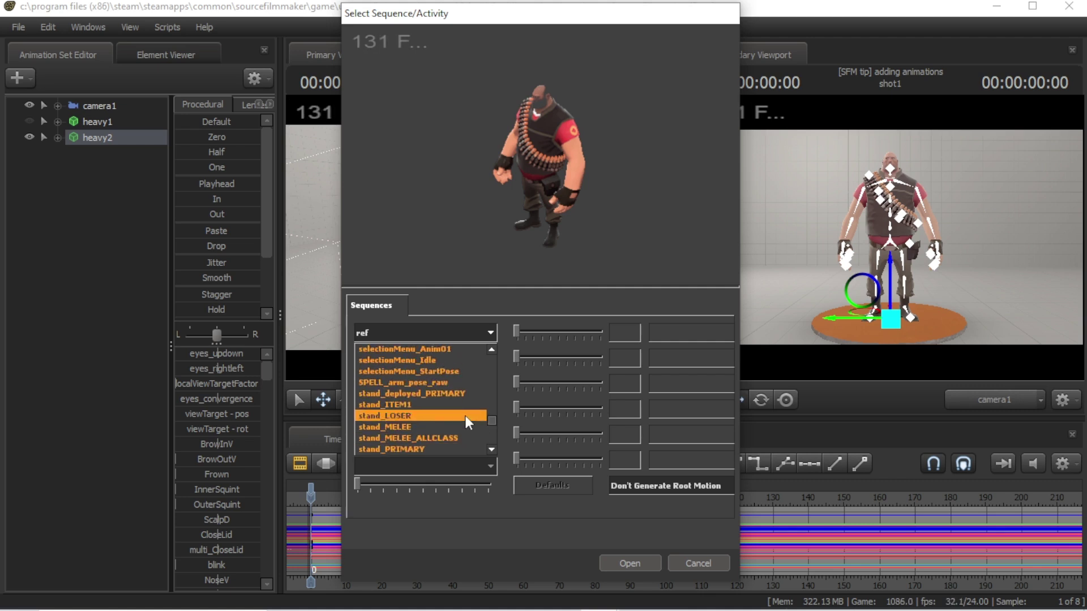
scroll(464, 416, up, 3)
scroll(424, 391, up, 2)
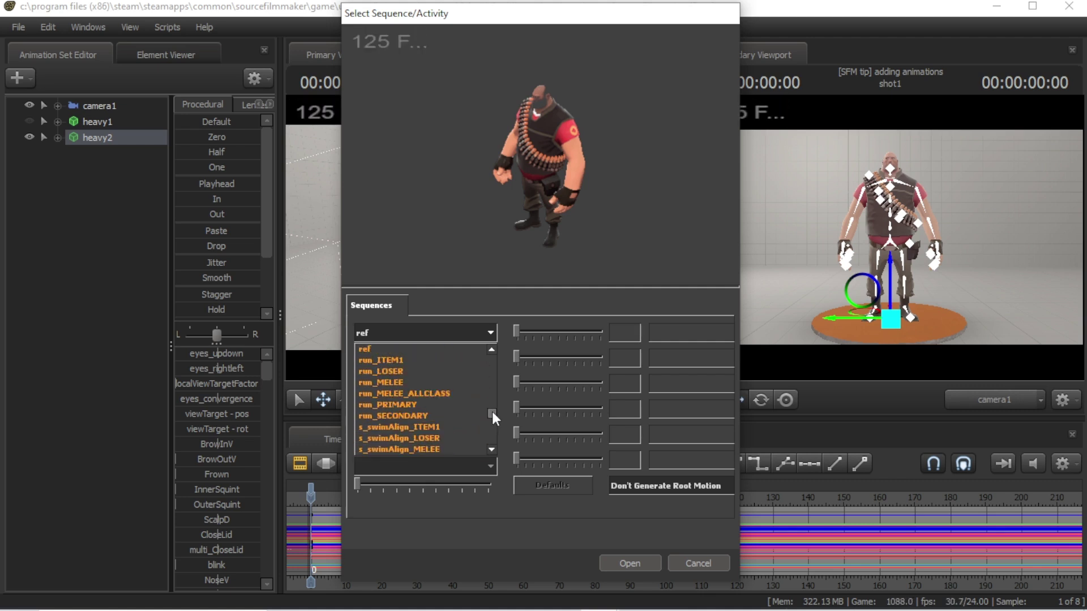
drag(492, 412, 493, 358)
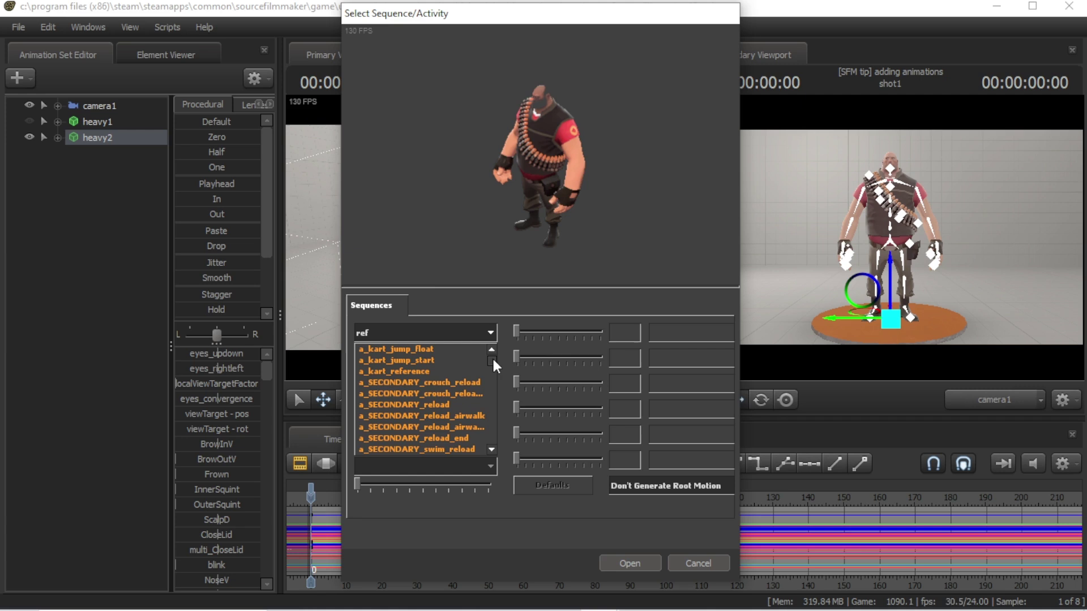
mouse_move(492, 356)
mouse_down()
mouse_move(507, 430)
mouse_move(503, 421)
mouse_up()
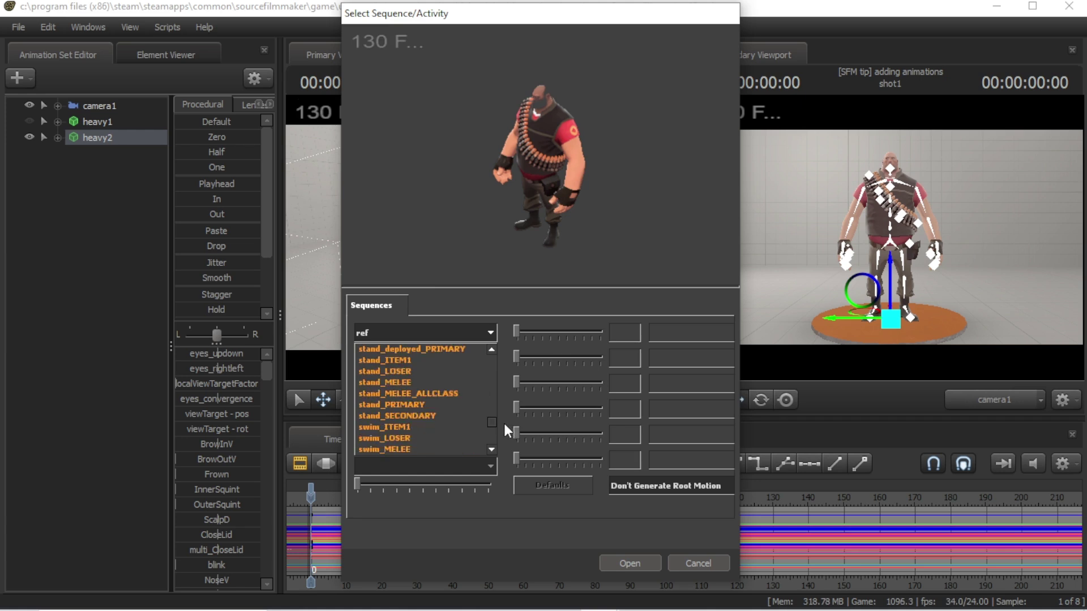
click(444, 394)
scroll(446, 407, down, 3)
scroll(444, 412, down, 3)
click(393, 372)
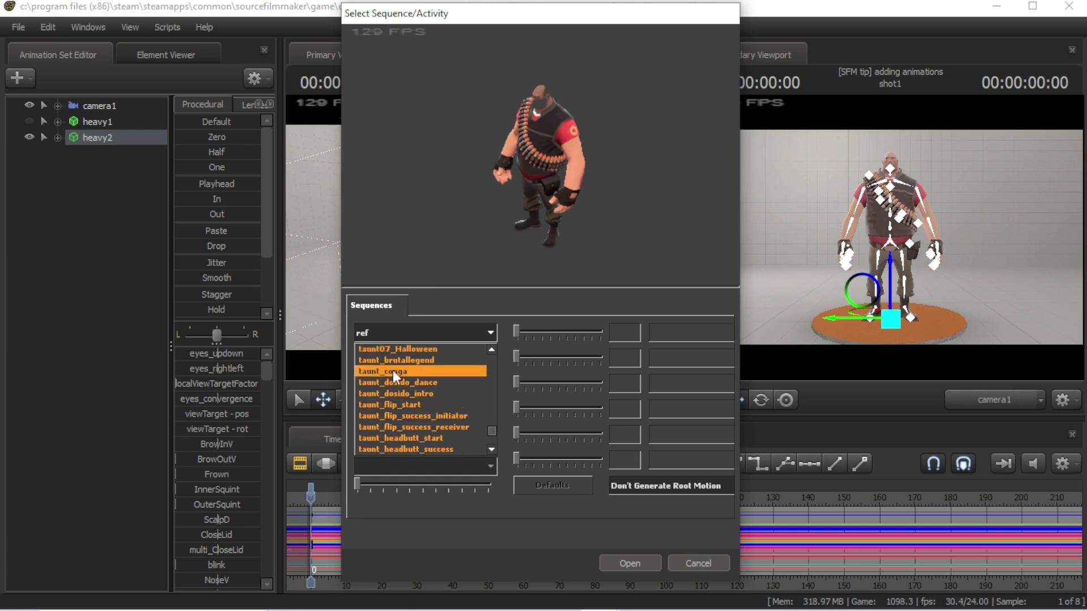
click(393, 370)
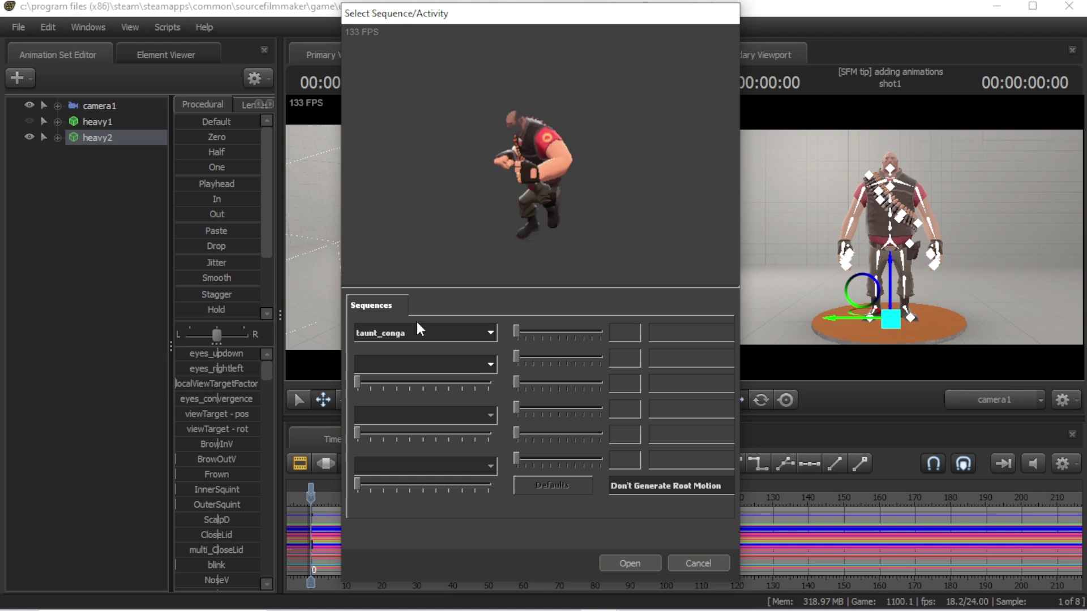
click(619, 563)
- Replay heavy2's taunt_conga animation and return to the start of the shot
click(86, 303)
key(space)
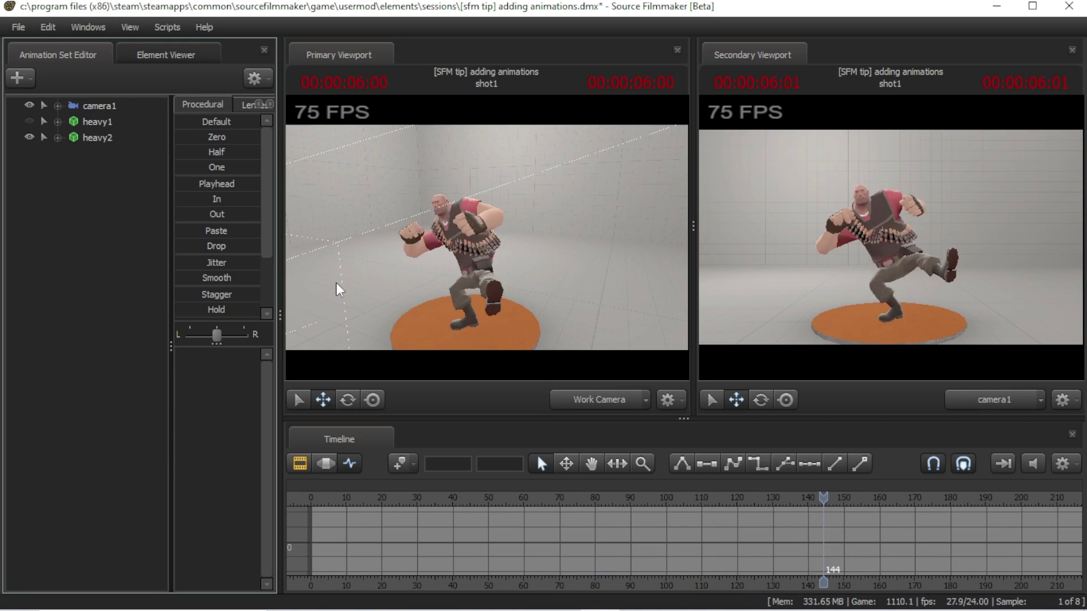
key(space)
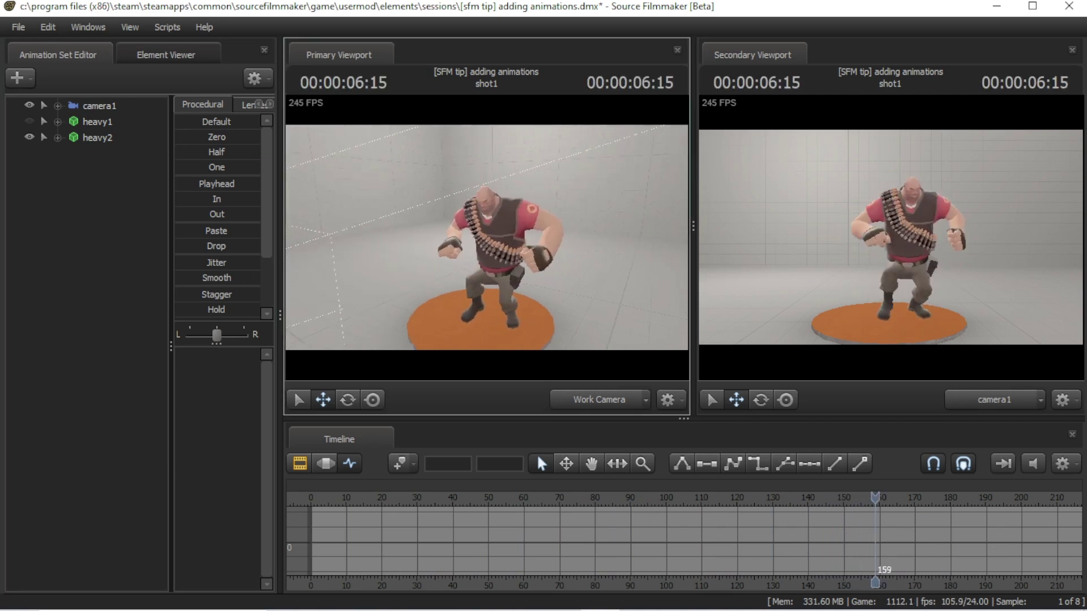
drag(558, 242, 475, 255)
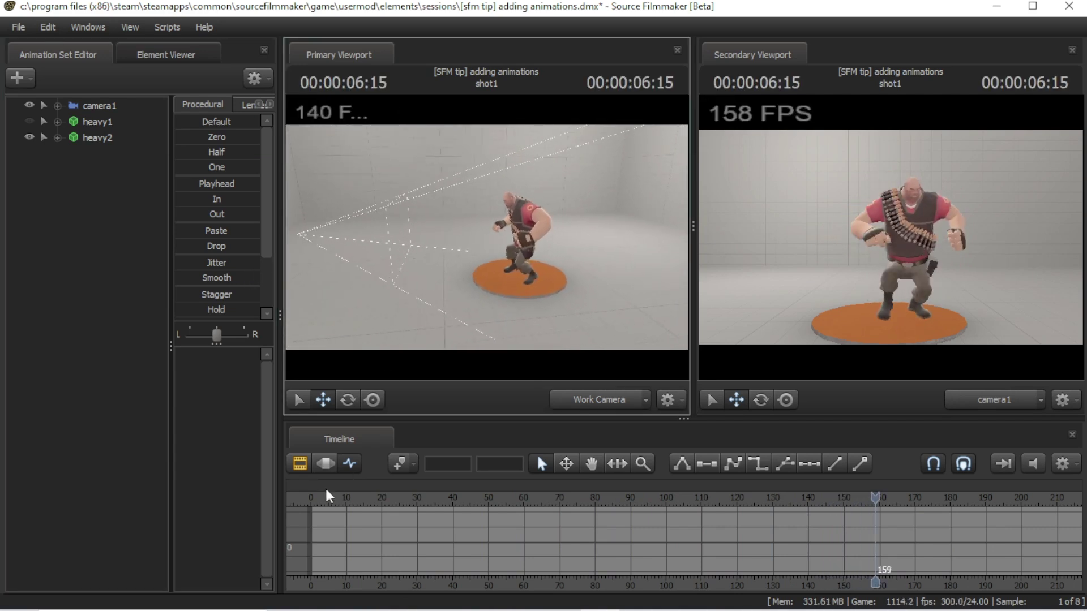
click(314, 507)
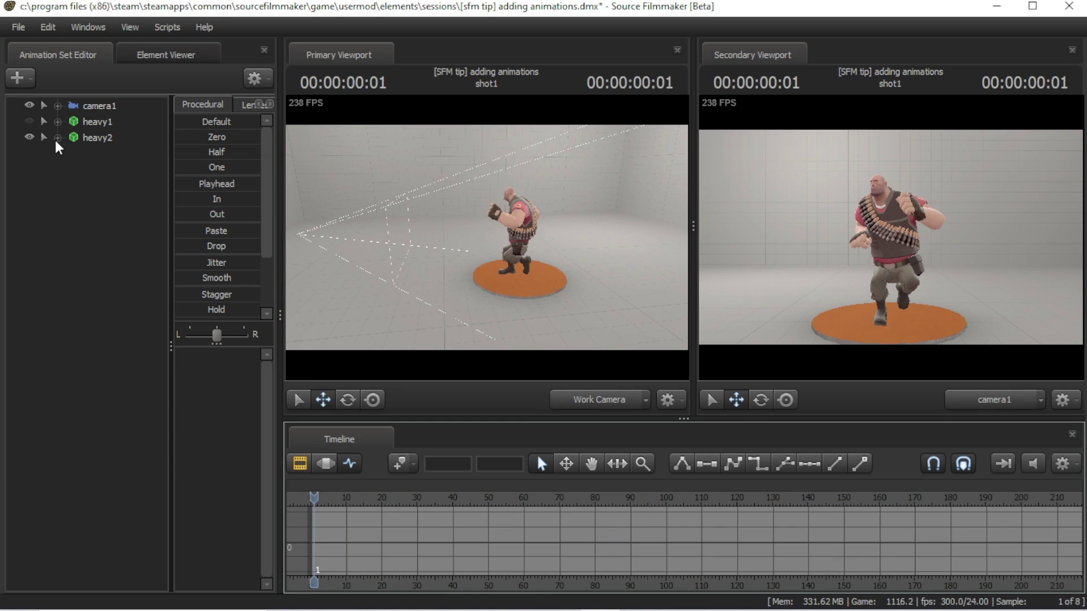
- Expand heavy2's Body group and select the rootTransform bone
click(58, 138)
click(75, 169)
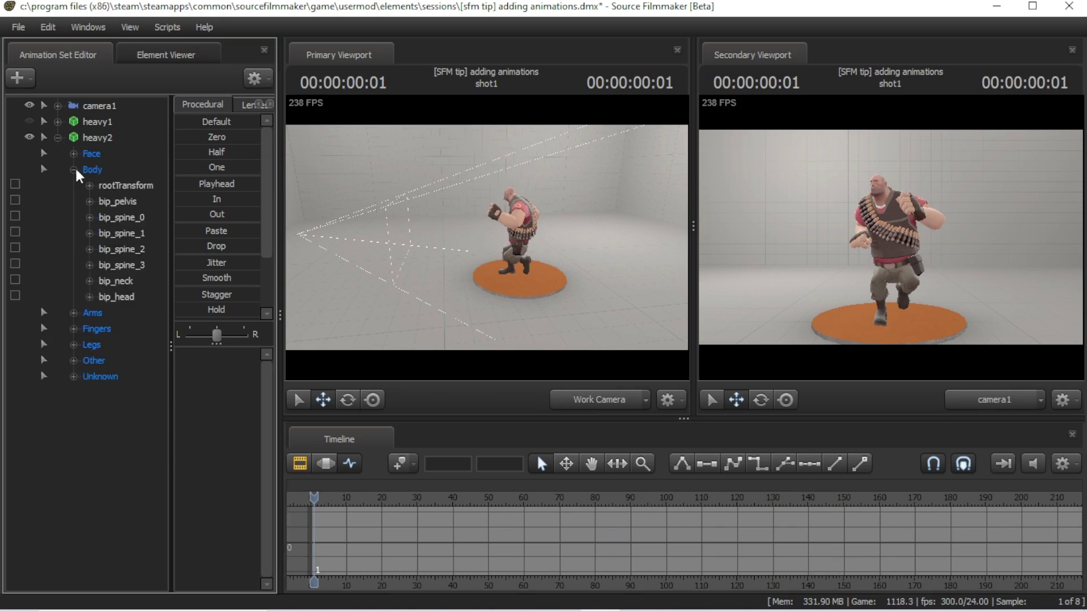
click(120, 185)
click(125, 399)
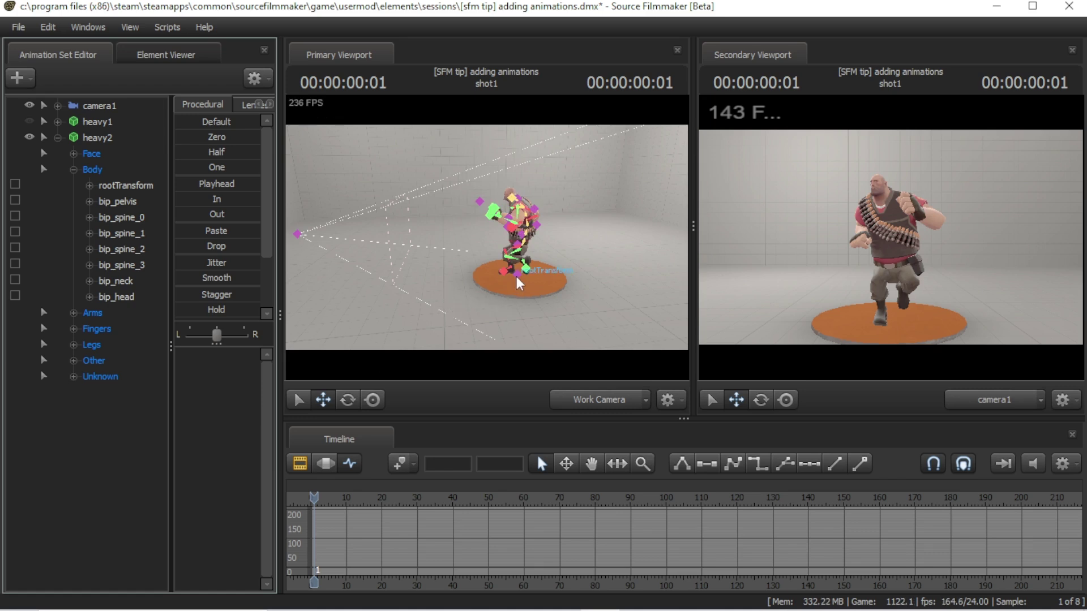
click(520, 283)
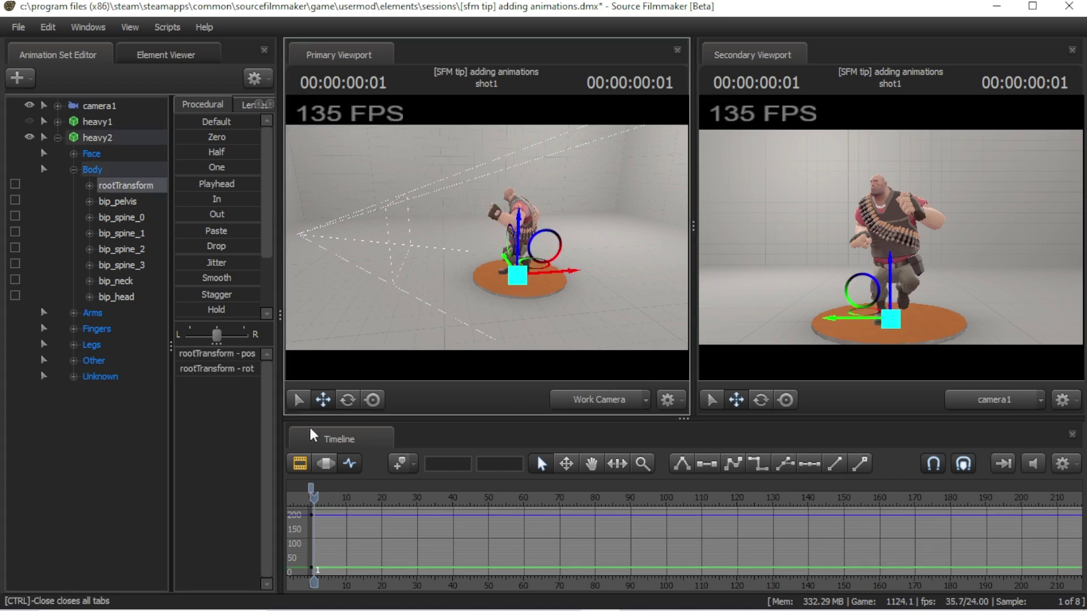
- Keep heavy2 on the platform at frame 0 and drag him forward across the floor at frame 50
key(Left)
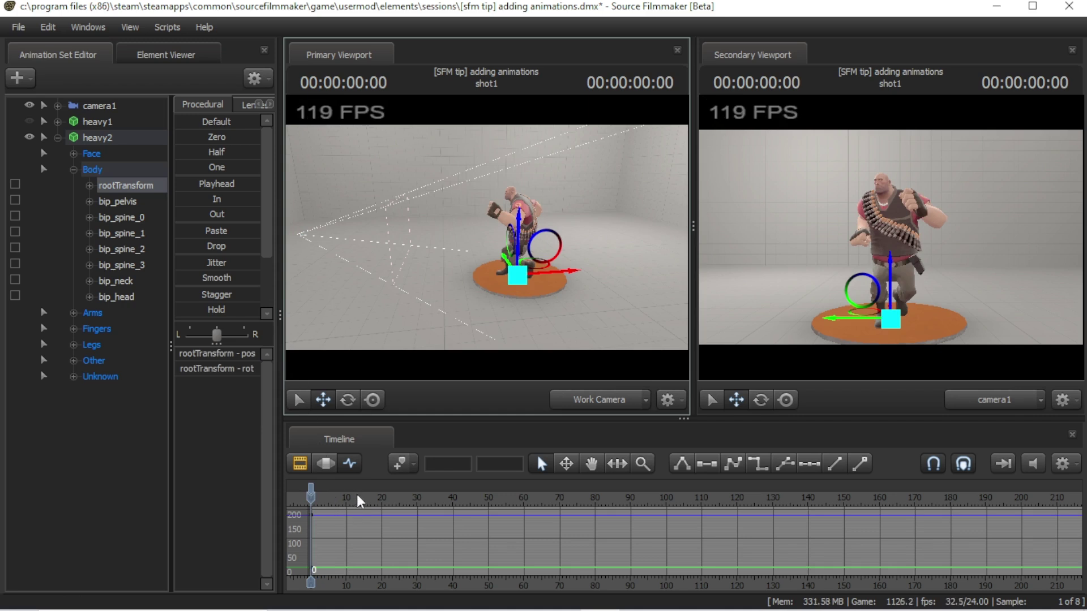
drag(347, 513, 489, 528)
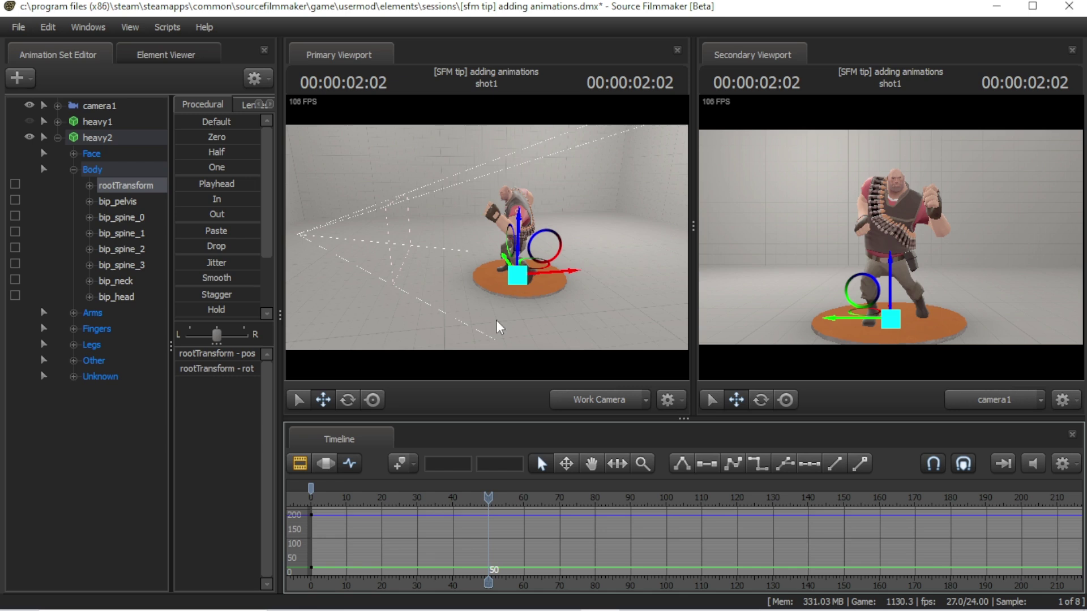
drag(573, 272, 403, 310)
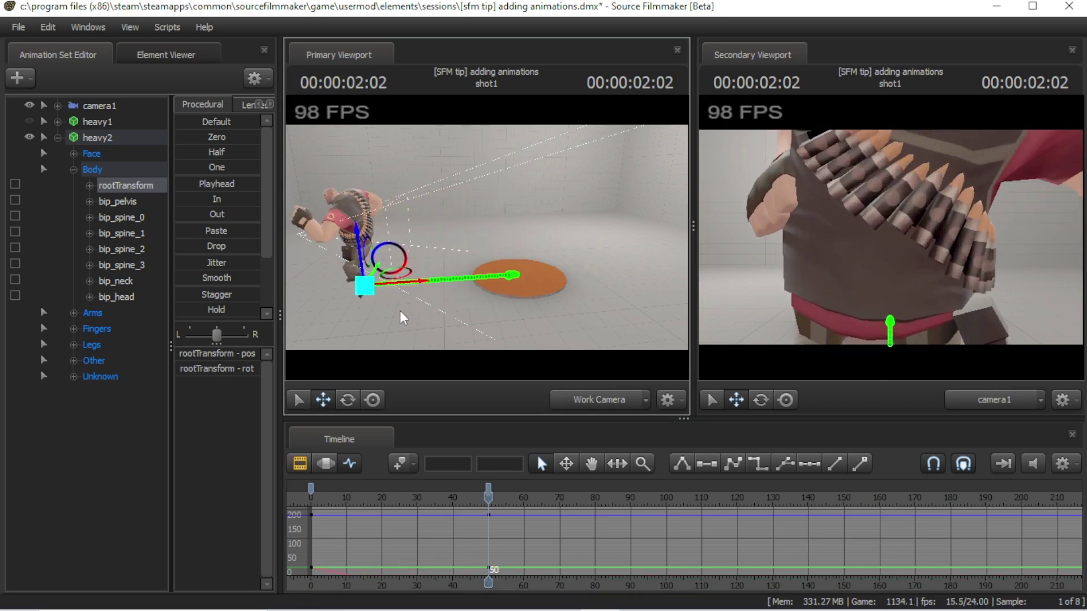
click(23, 546)
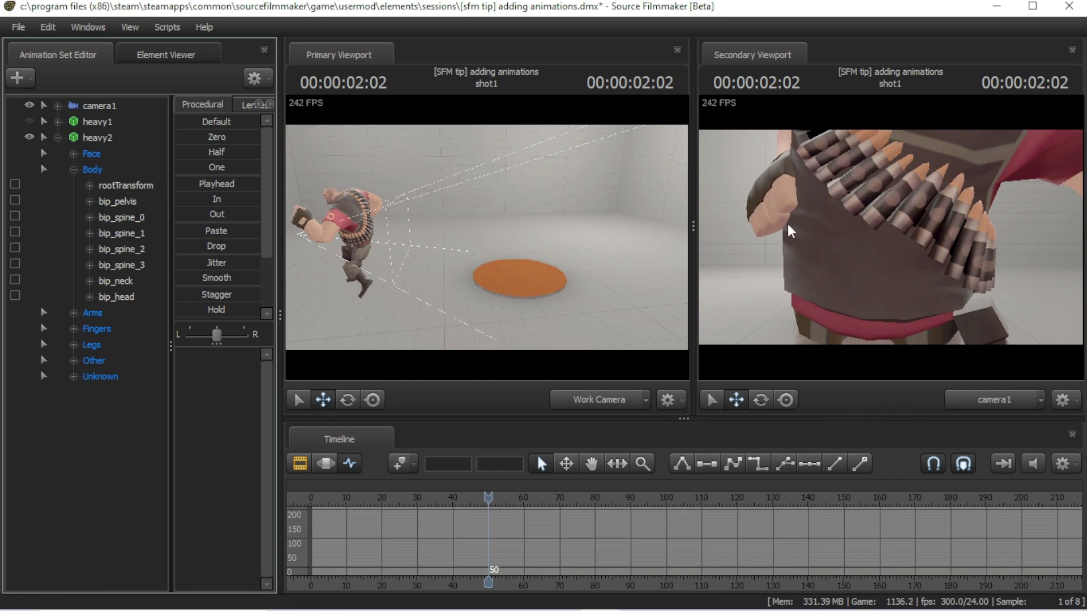
- Replay the conga from frame 0, then select and release rootTransform
click(313, 501)
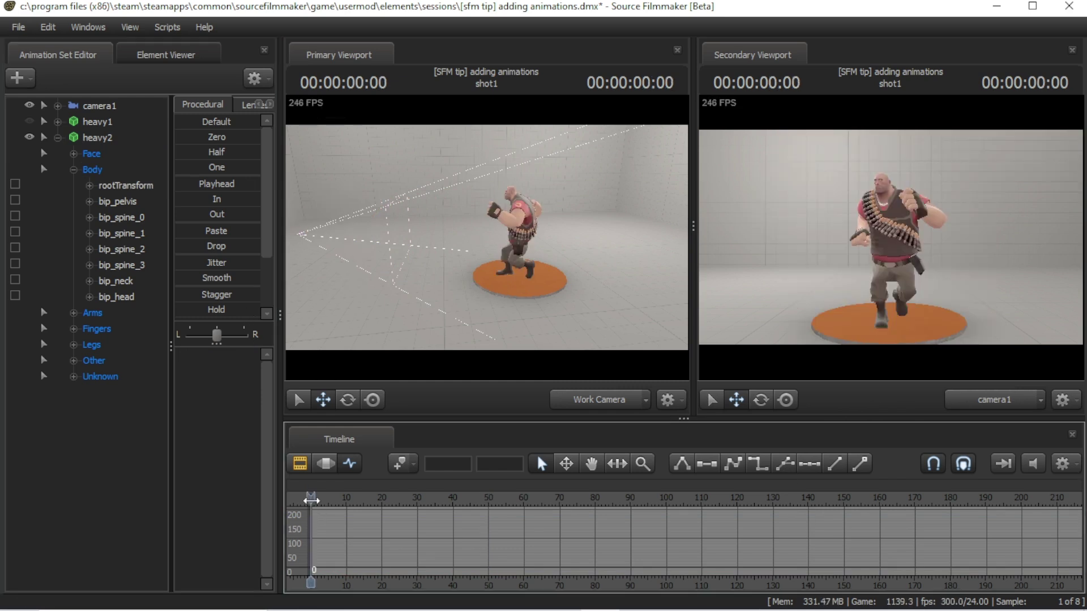
click(44, 136)
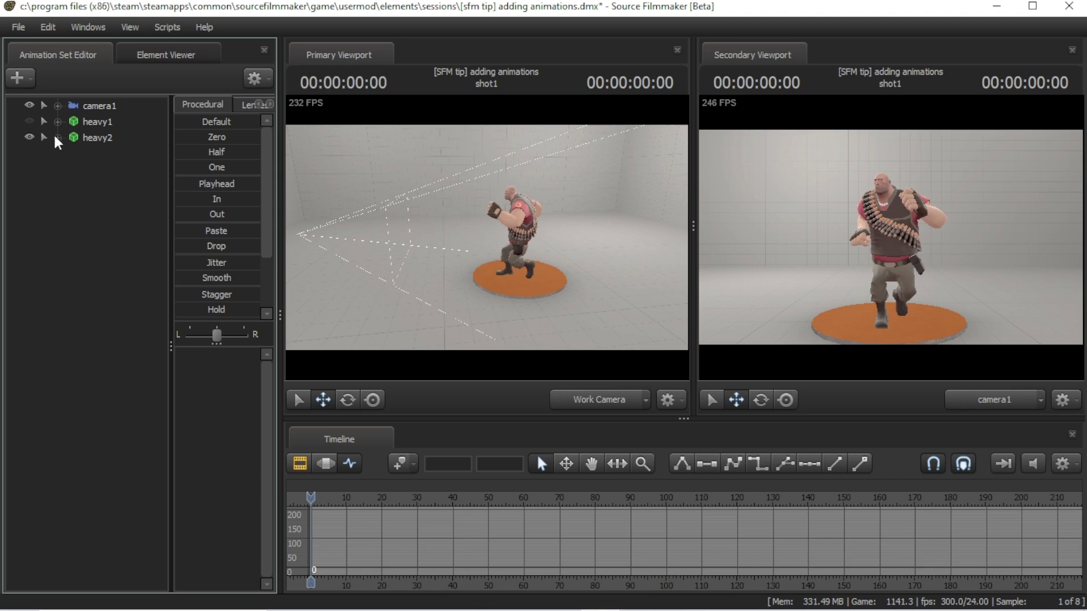
key(space)
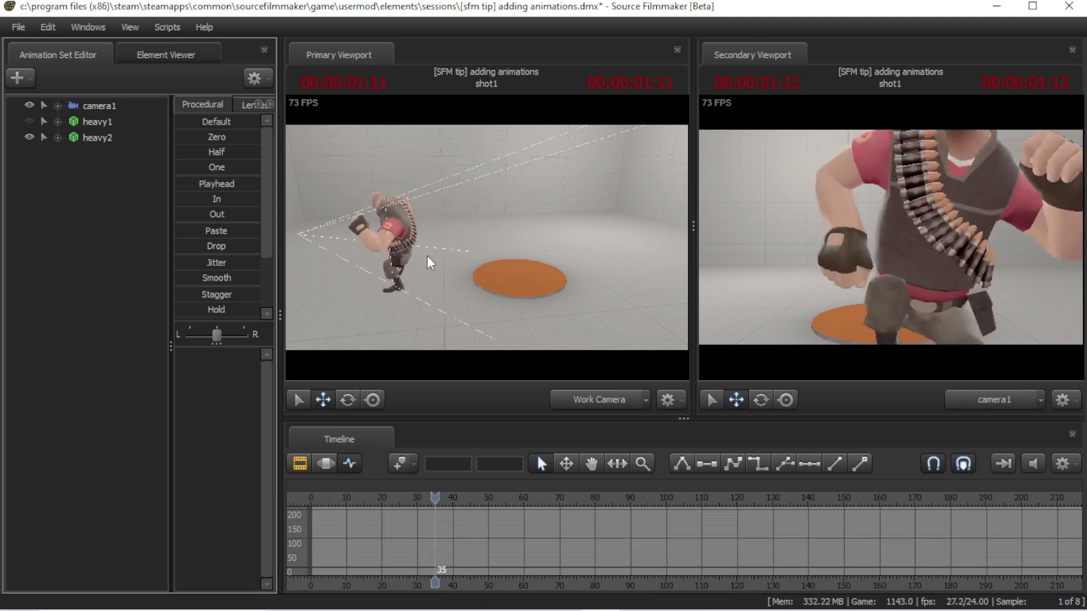
click(310, 501)
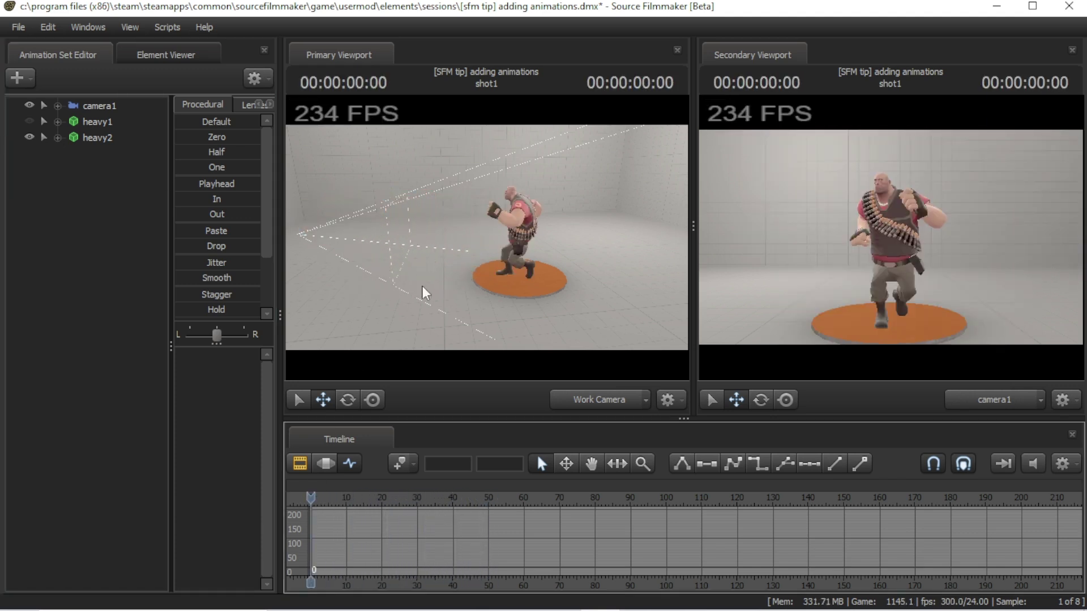
click(43, 137)
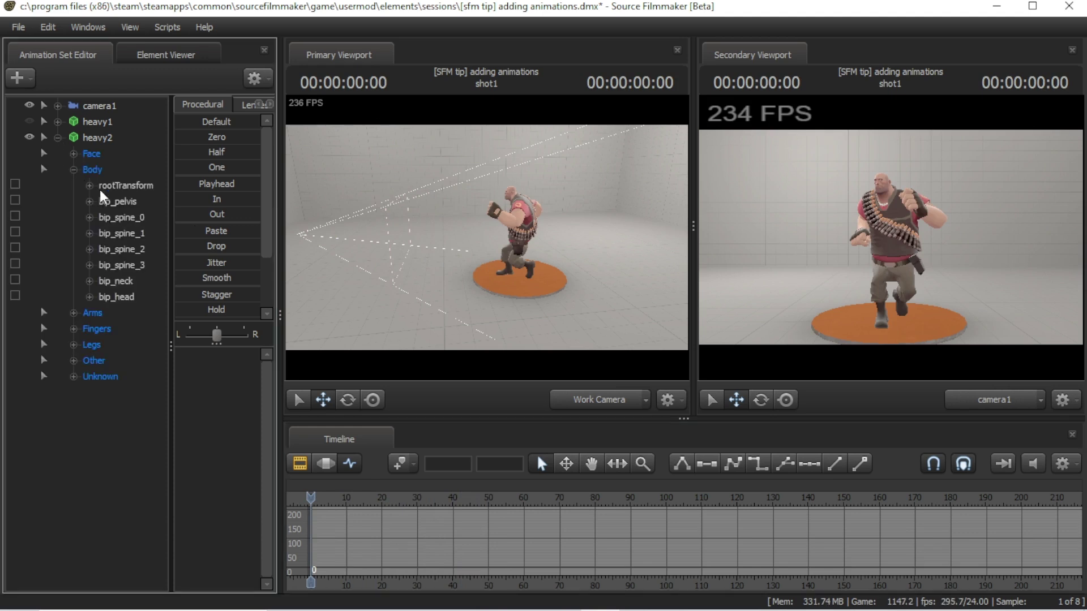
click(125, 186)
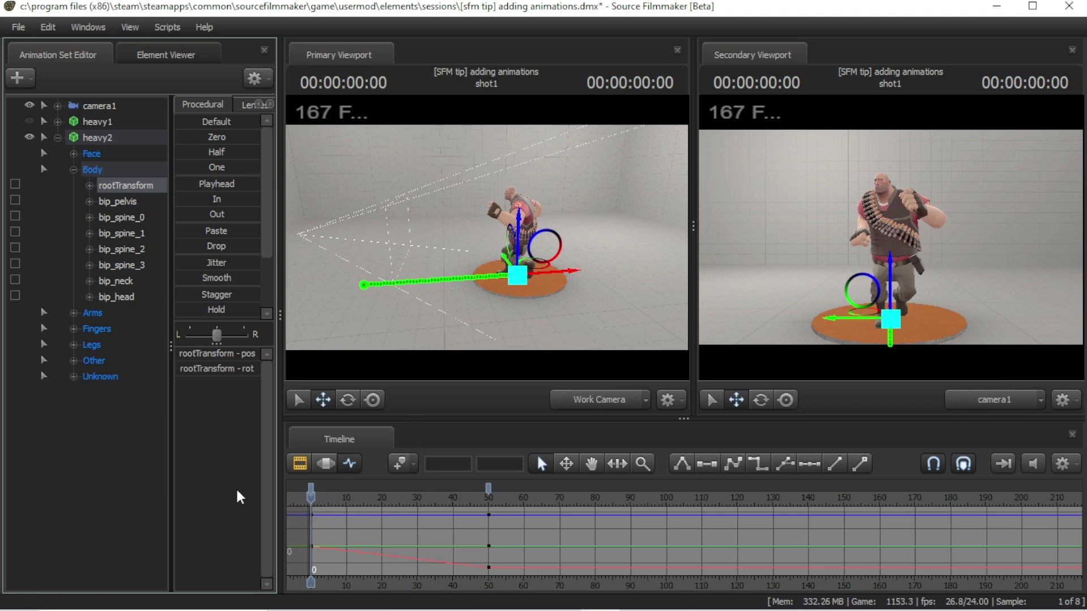
key(Escape)
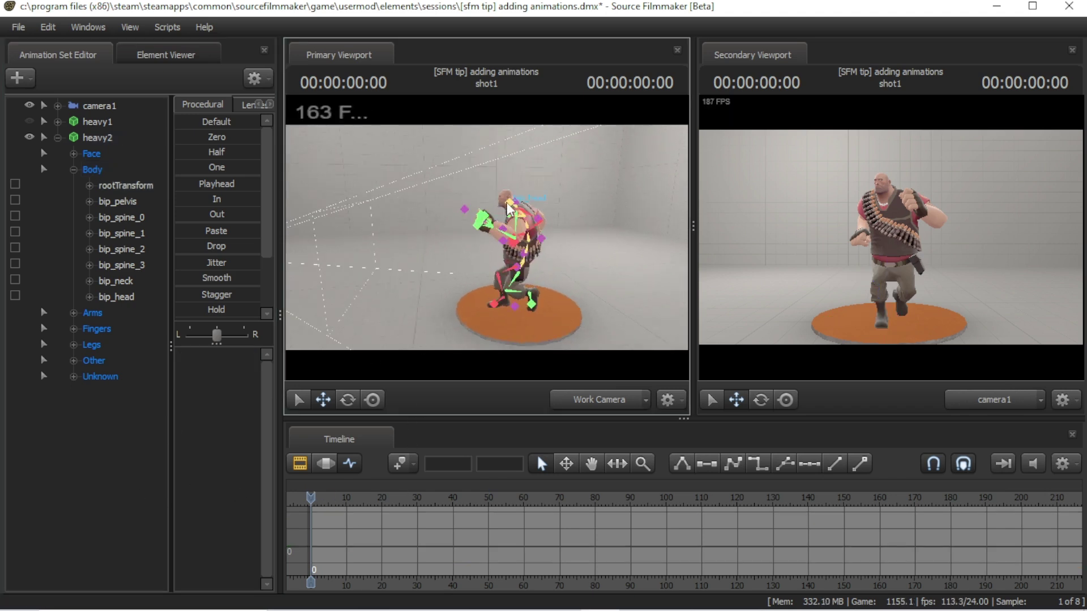
- Select bip_head, pull heavy2's head upward and play the result
click(508, 206)
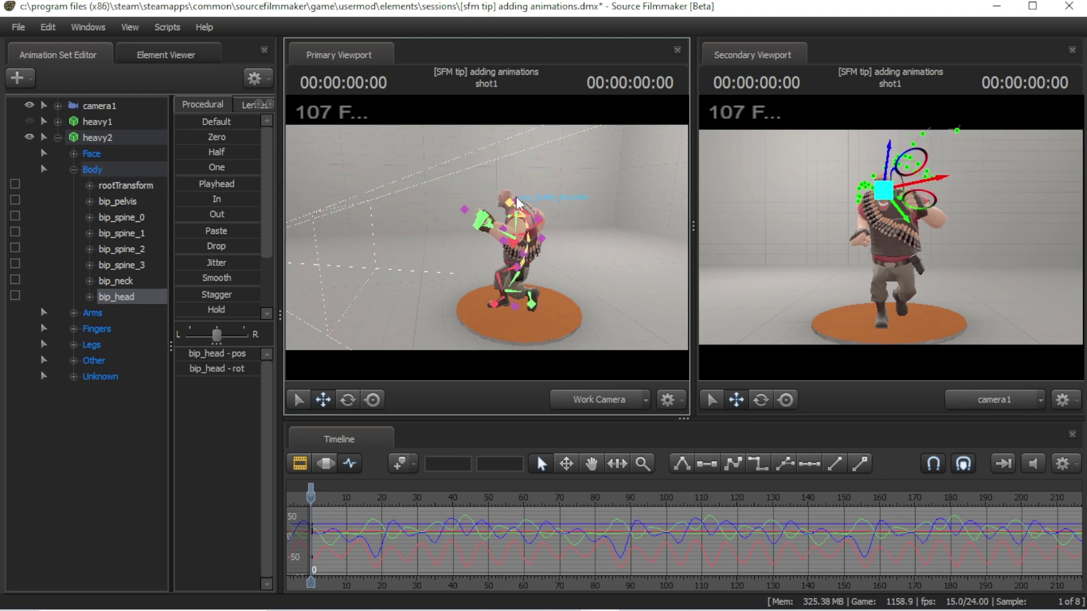
drag(509, 207, 499, 174)
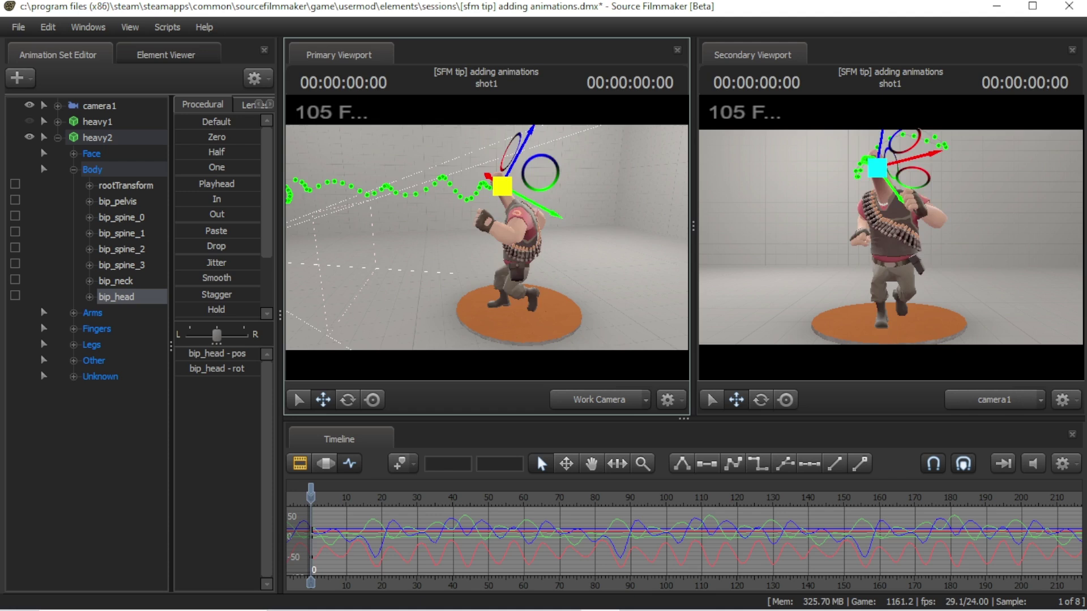
key(space)
key(space)
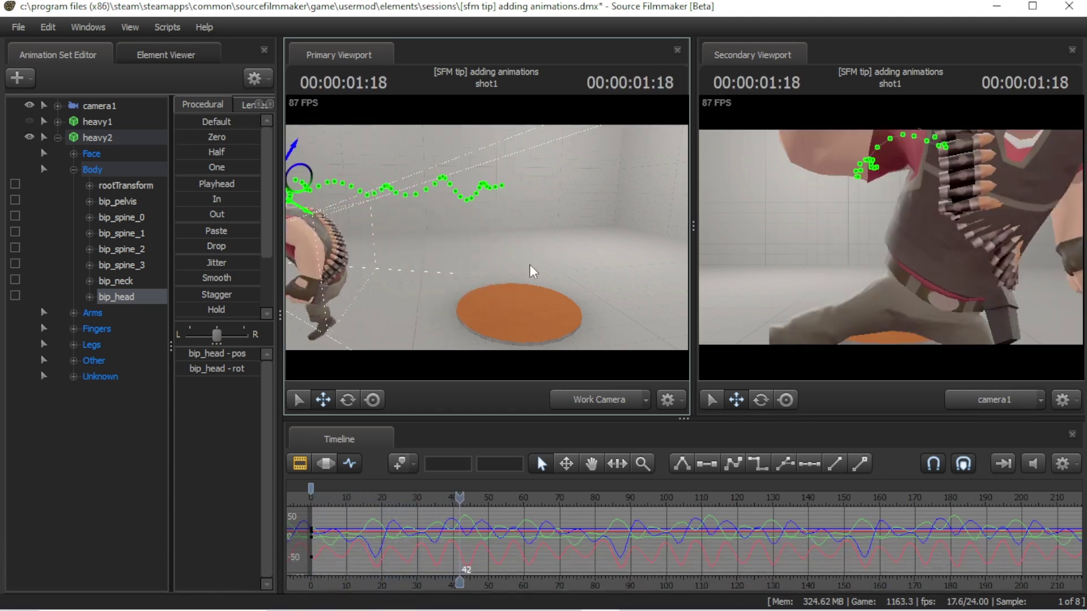
drag(455, 280, 510, 255)
- Scrub the timeline through frames 0, 42, 50 and 11 to check the motion
click(316, 500)
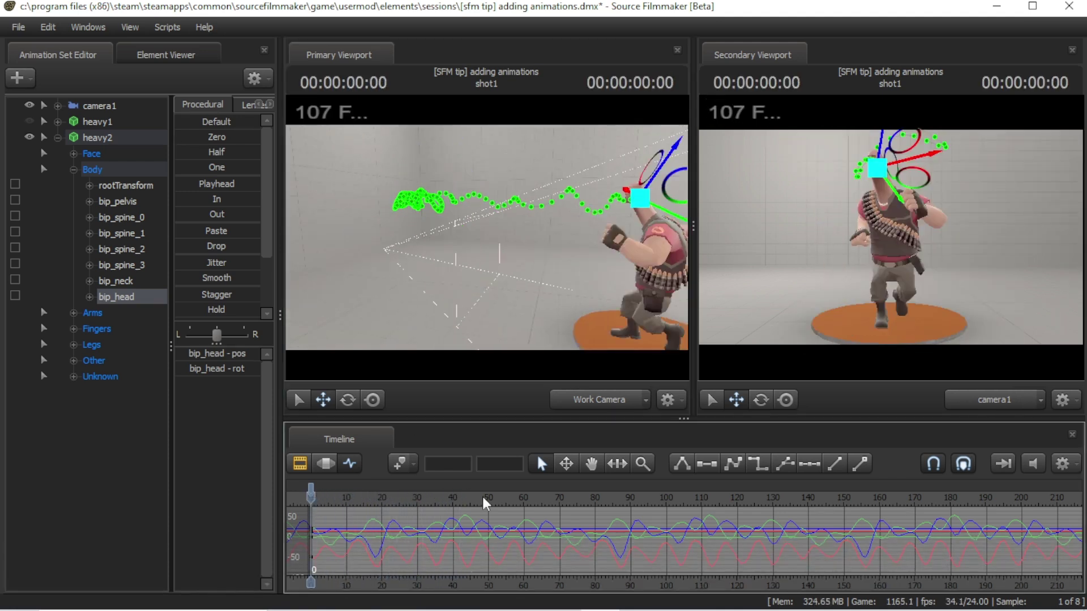
click(462, 543)
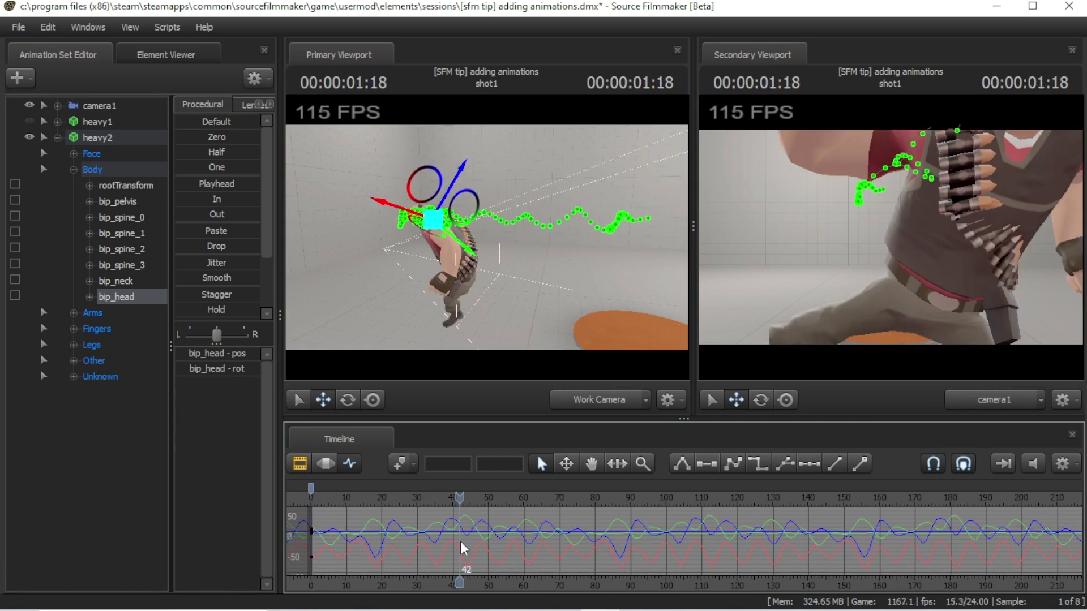
key(space)
key(space)
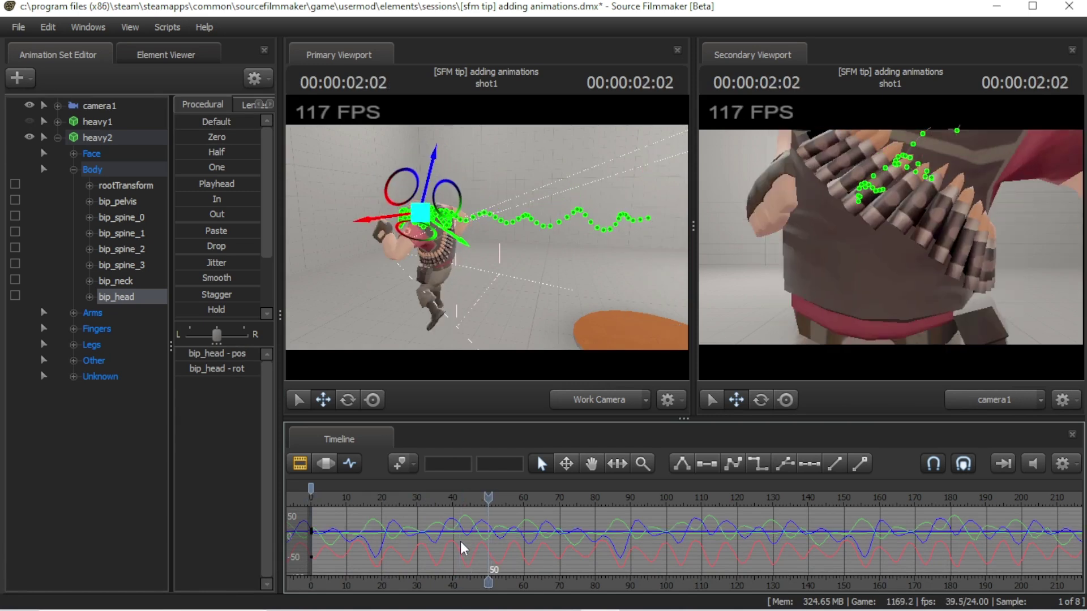
key(space)
key(space)
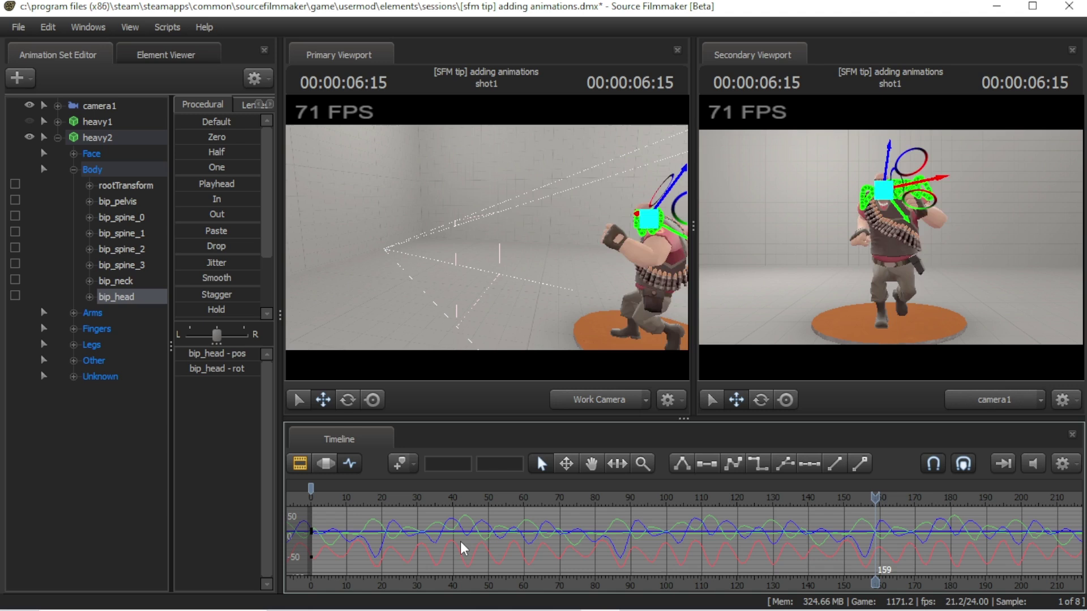
click(463, 548)
click(349, 517)
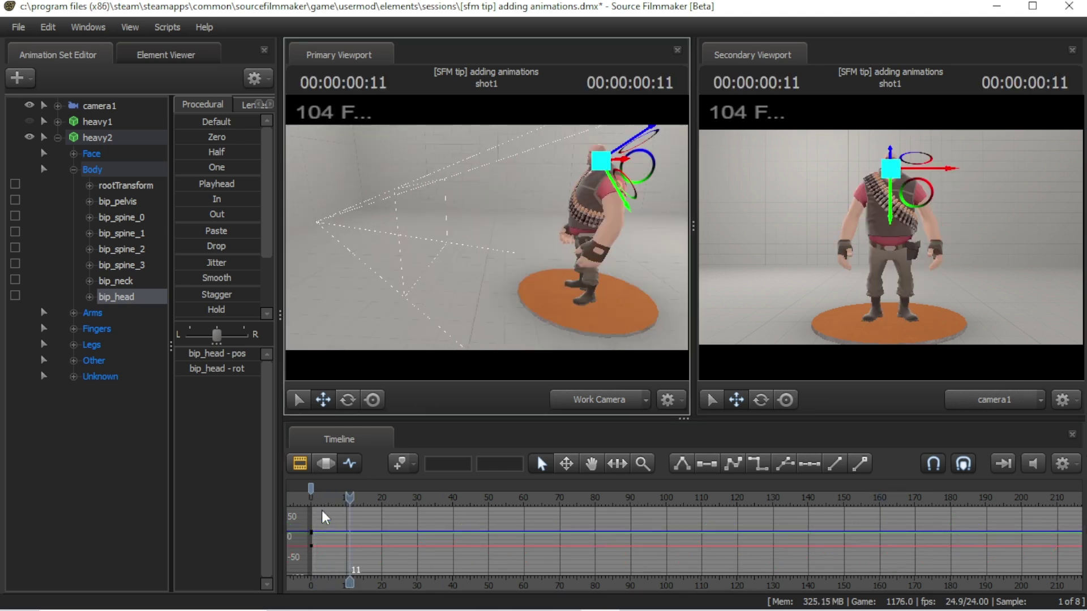
- Undo the last change, release bip_head and select all heavy2 control groups
key(ctrl+z)
key(space)
key(space)
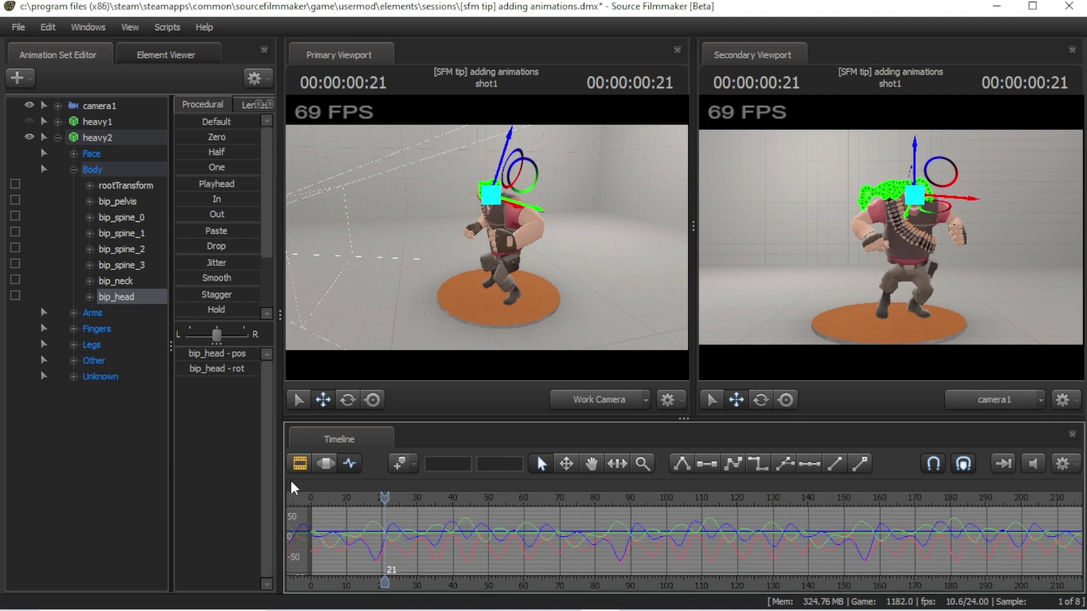
click(170, 278)
click(98, 139)
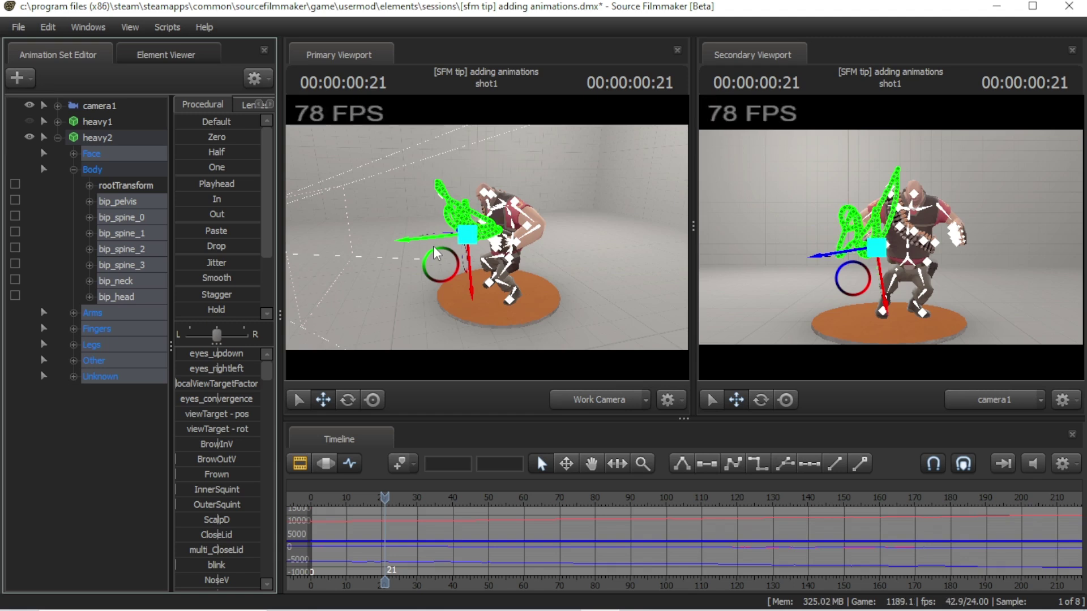
- Select bip_head and view its motion in the Motion Editor, then the Graph Editor
key(Up)
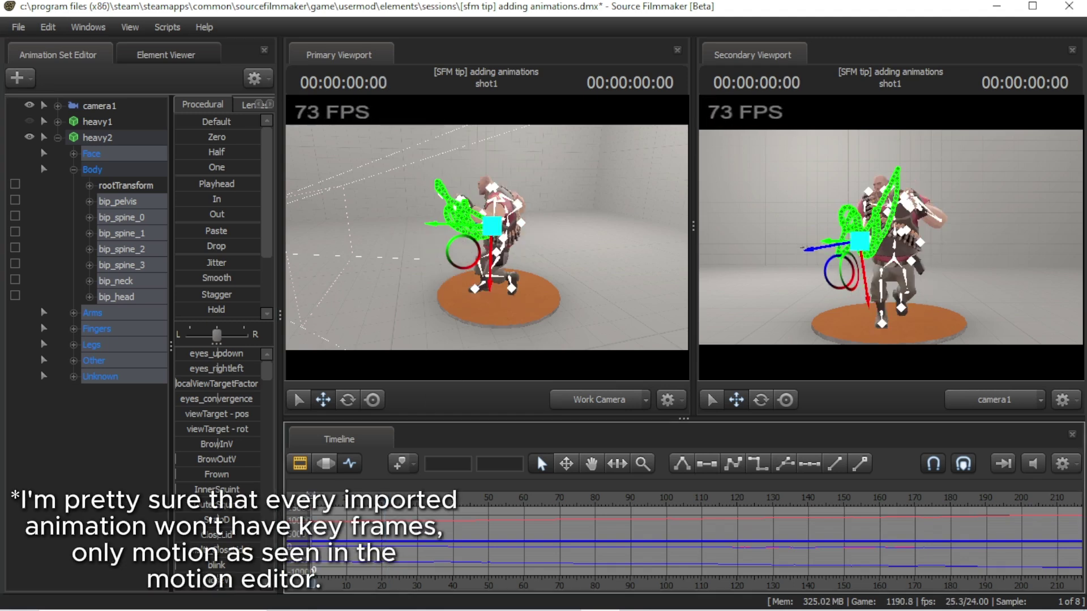
click(127, 311)
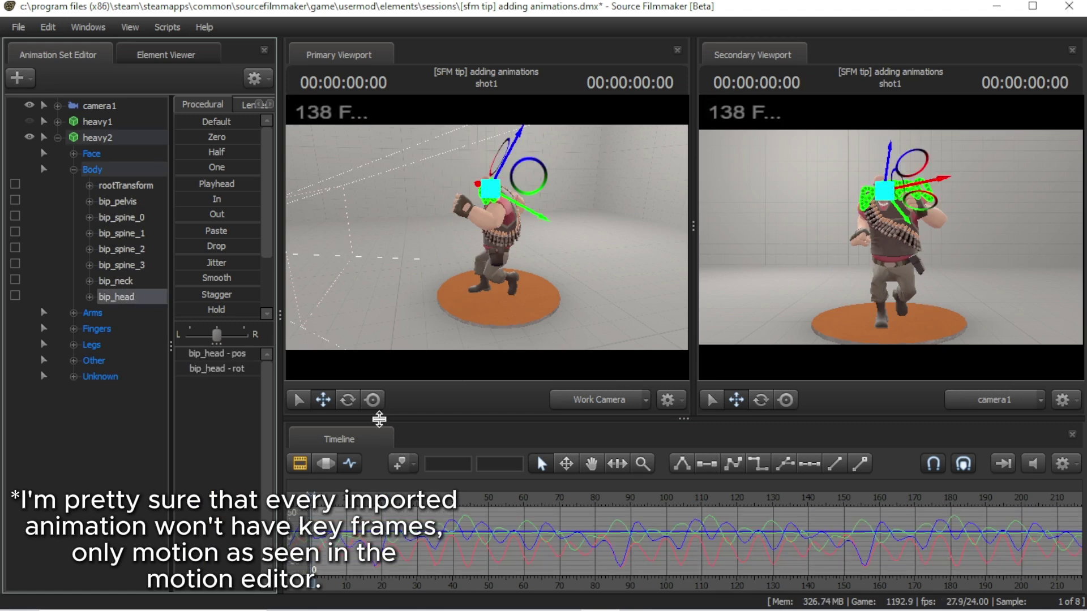
click(326, 464)
click(349, 464)
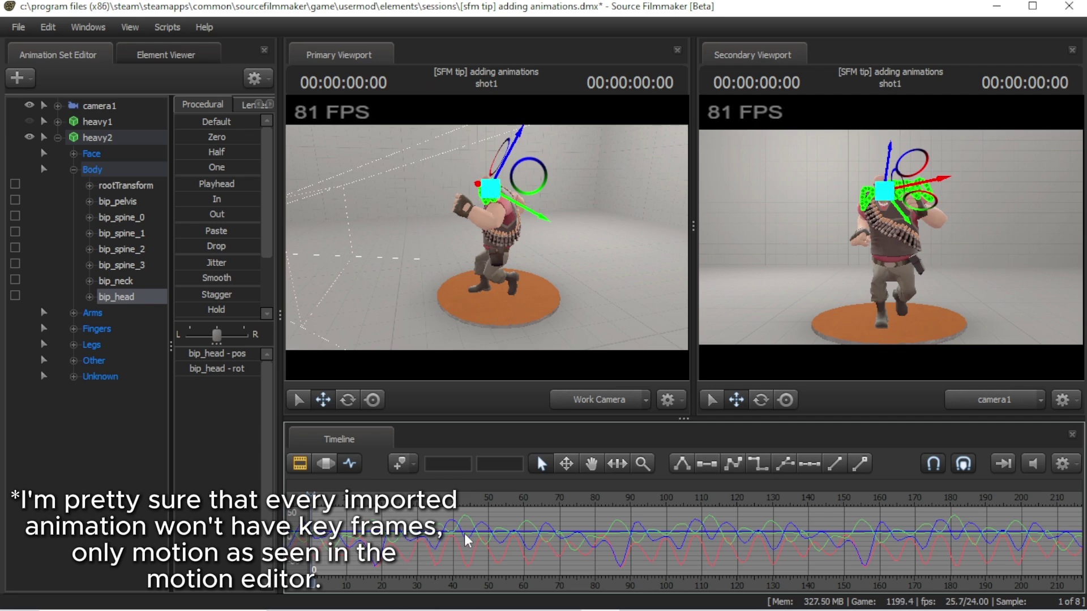
- Replay the dance, stretch the head upward at frame 0, replay, and release bip_head
key(space)
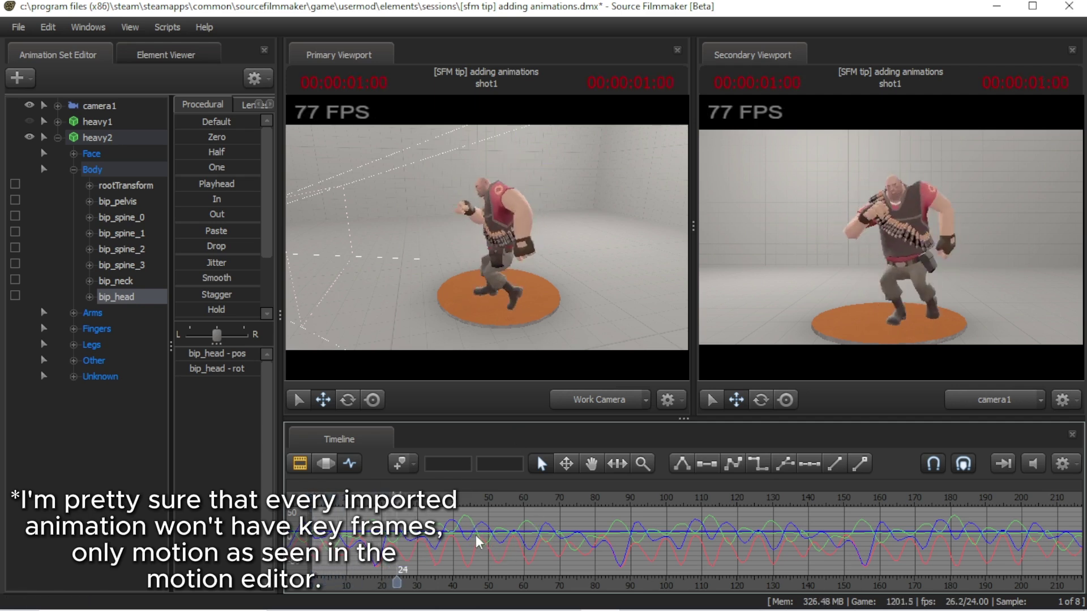
key(space)
click(309, 502)
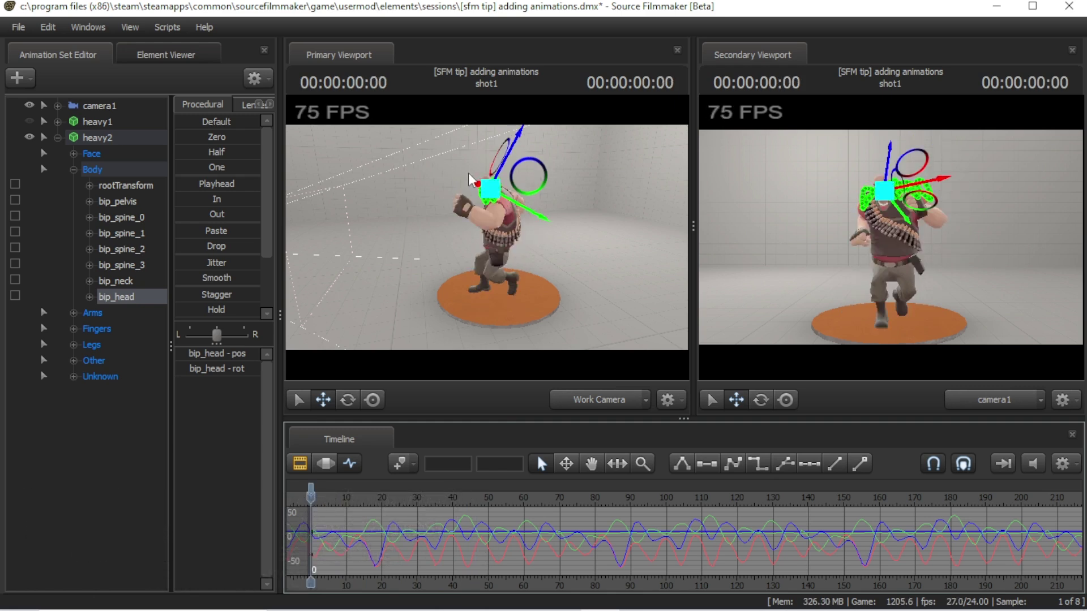
drag(488, 187, 492, 142)
key(space)
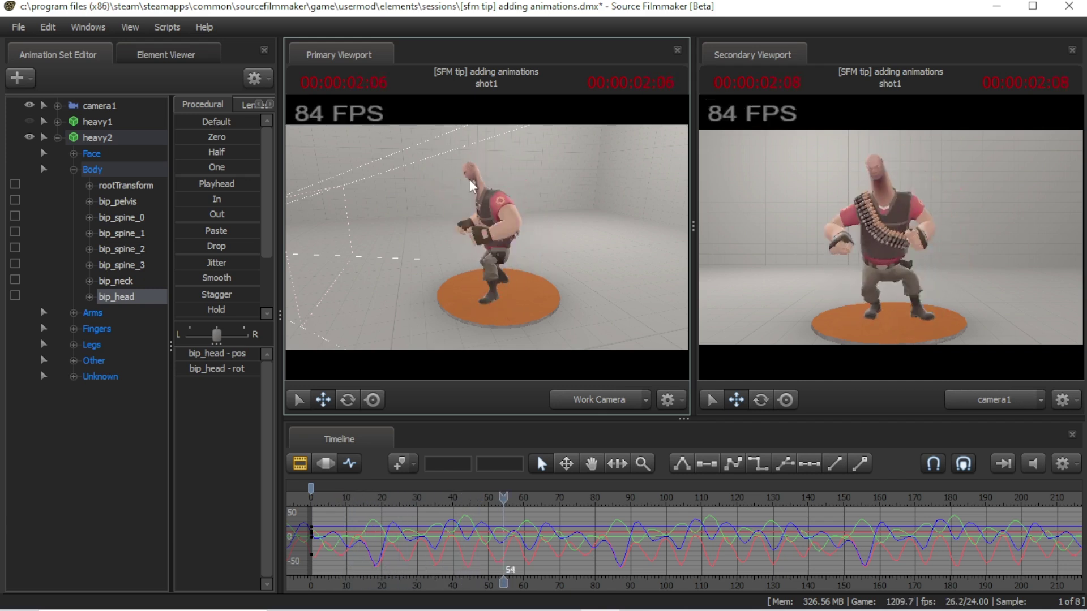
click(311, 502)
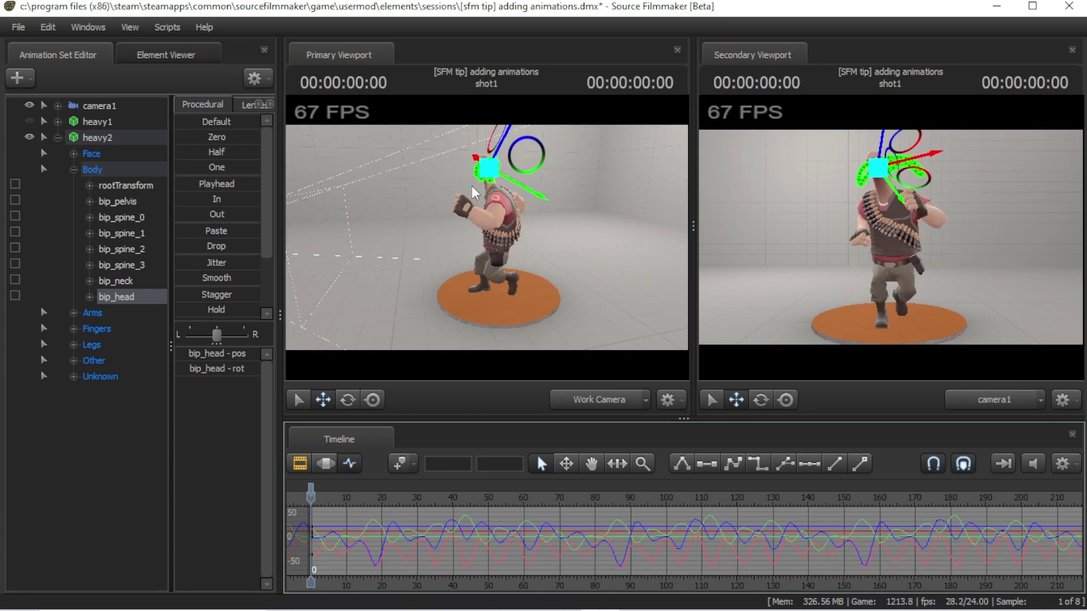
click(116, 492)
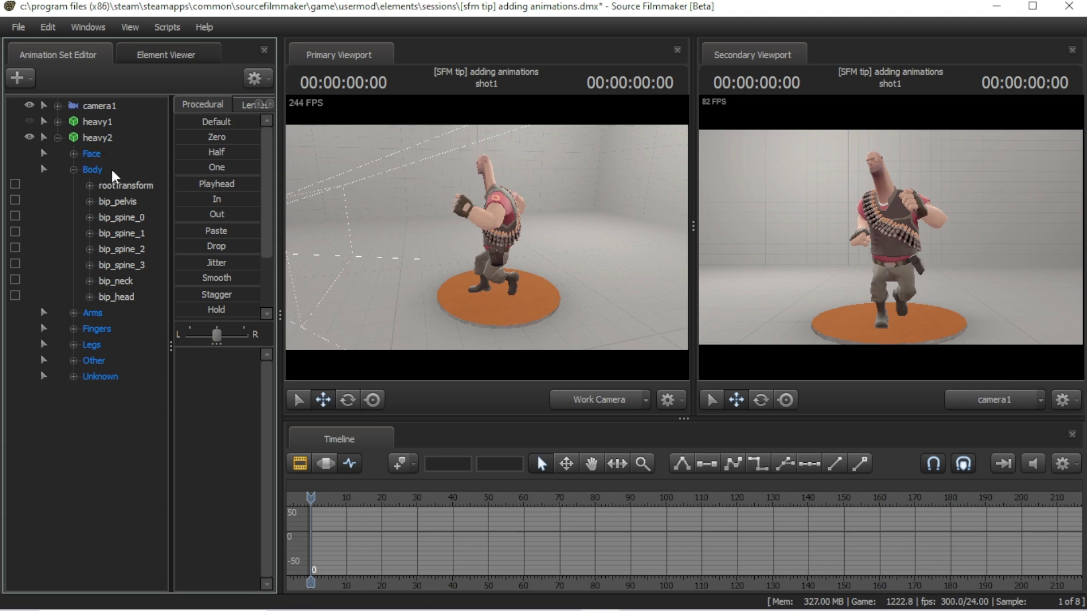
- Reselect bip_head, select and clear all its keys, and play the animation
click(116, 296)
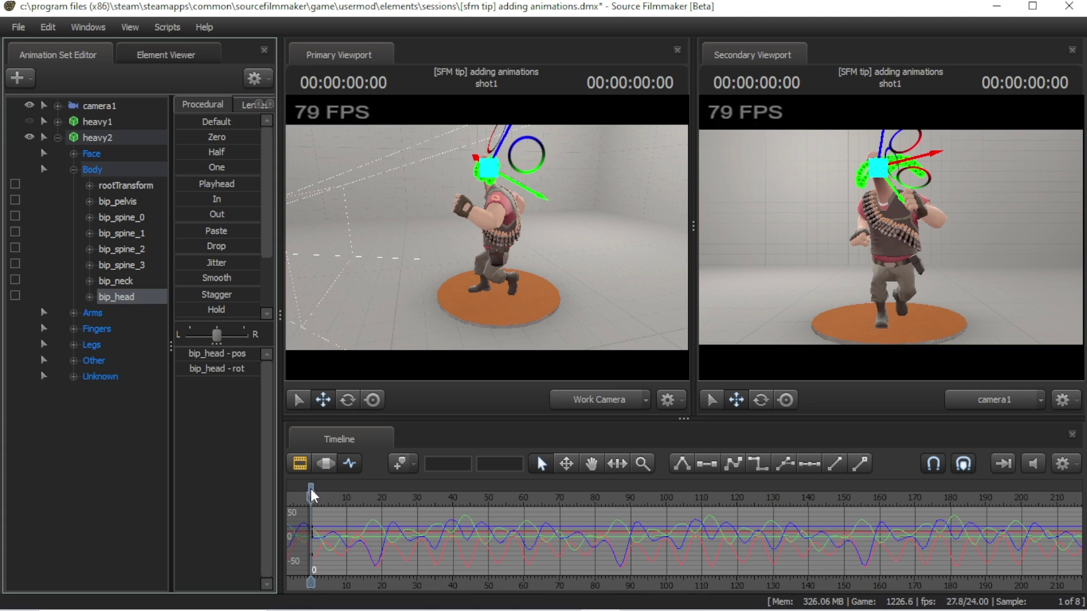
key(ctrl+a)
click(311, 493)
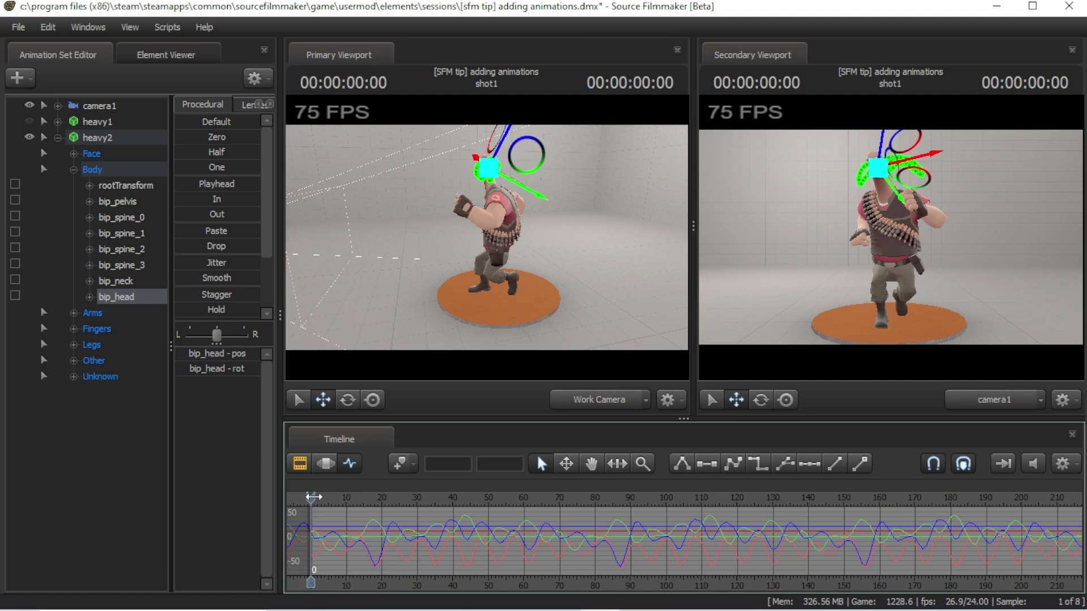
key(space)
key(space)
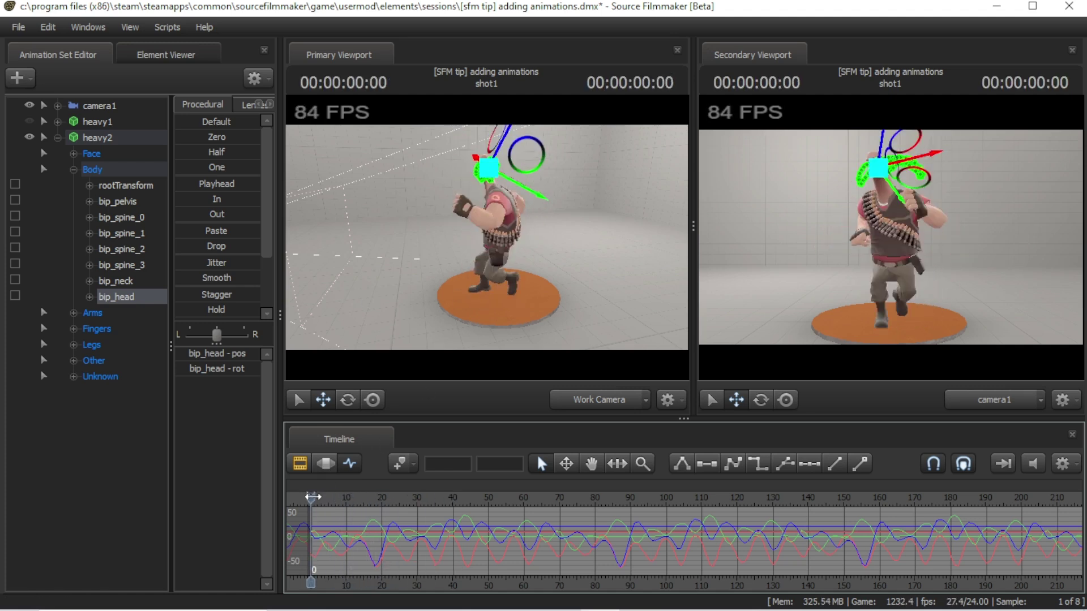
- Jump to frame 131, deselect bip_head, rewind to frame 0 and orbit to face the heavy
key(ctrl+a)
key(Escape)
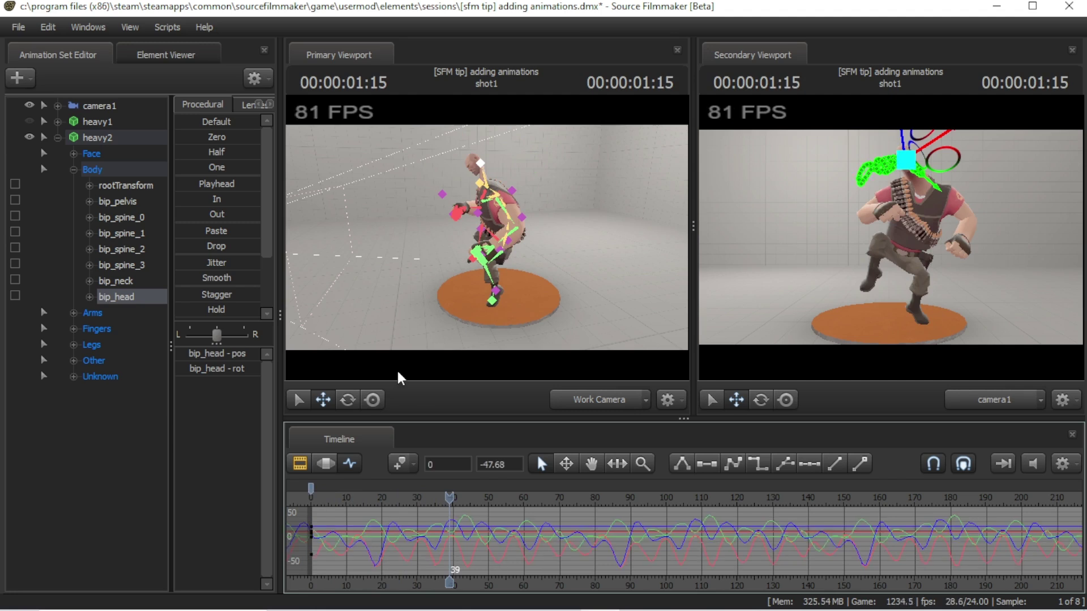
key(Up)
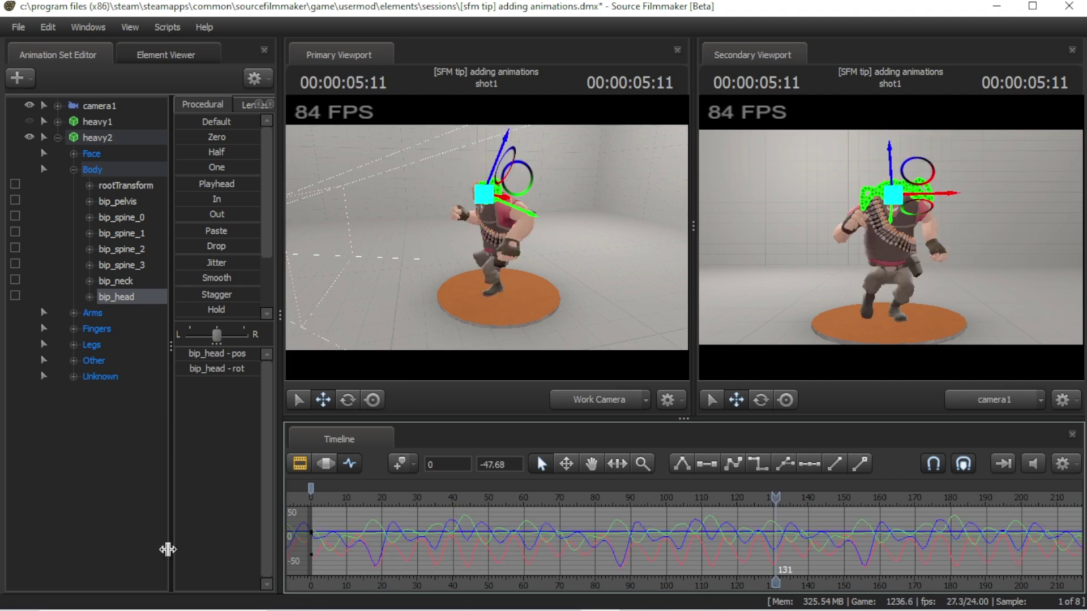
click(170, 553)
click(310, 500)
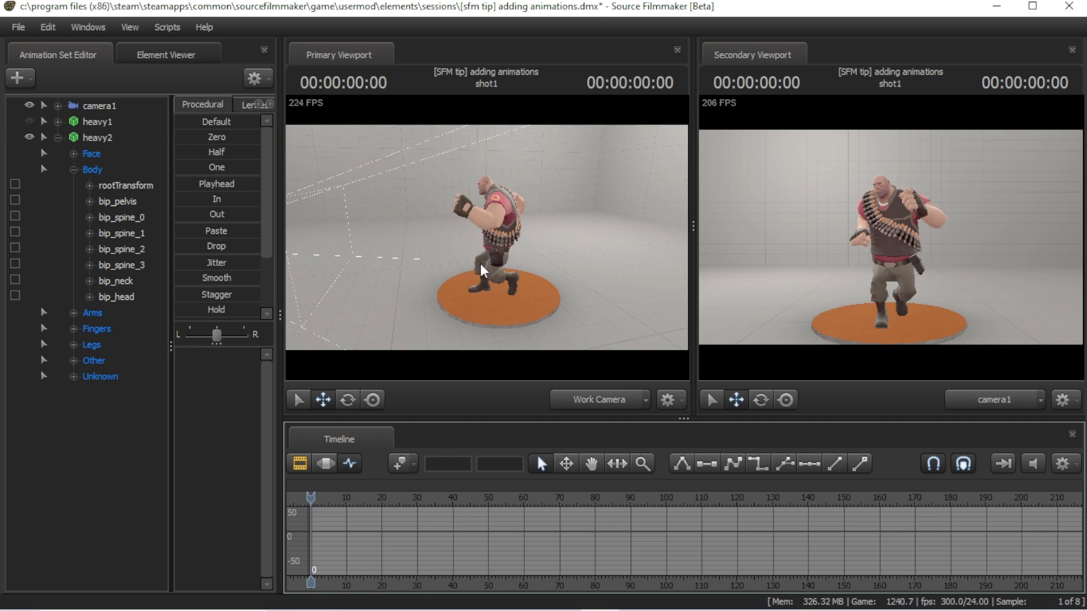
mouse_move(481, 270)
mouse_down()
mouse_move(391, 270)
mouse_move(475, 241)
mouse_up()
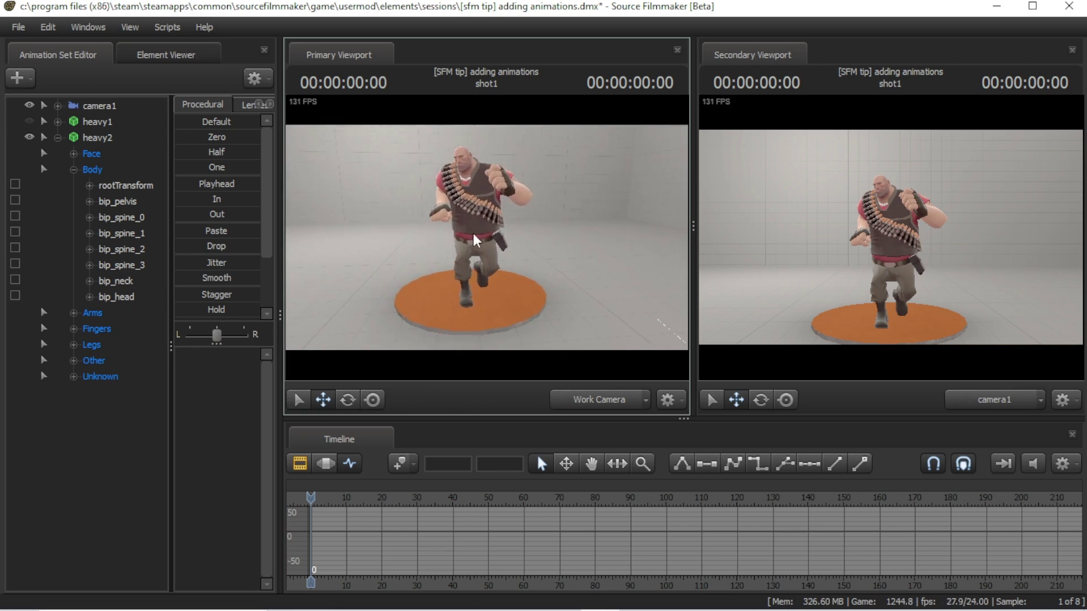
- Start a sequence import on heavy2 and pick run_PRIMARY from the Sequences list
right_click(77, 138)
mouse_move(111, 259)
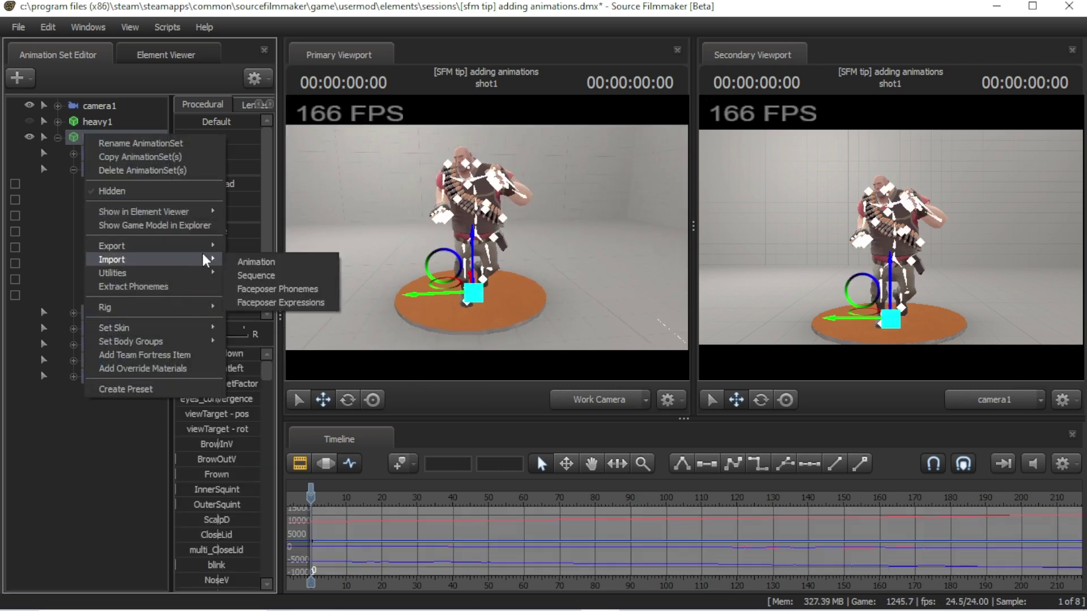
click(258, 276)
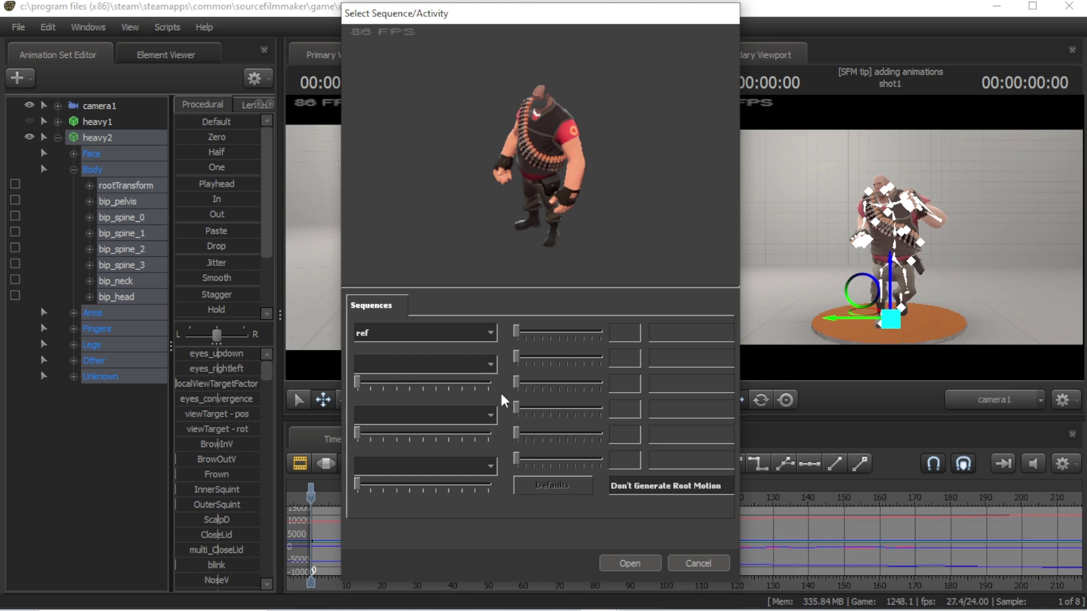
click(491, 333)
scroll(425, 399, down, 5)
scroll(425, 399, down, 3)
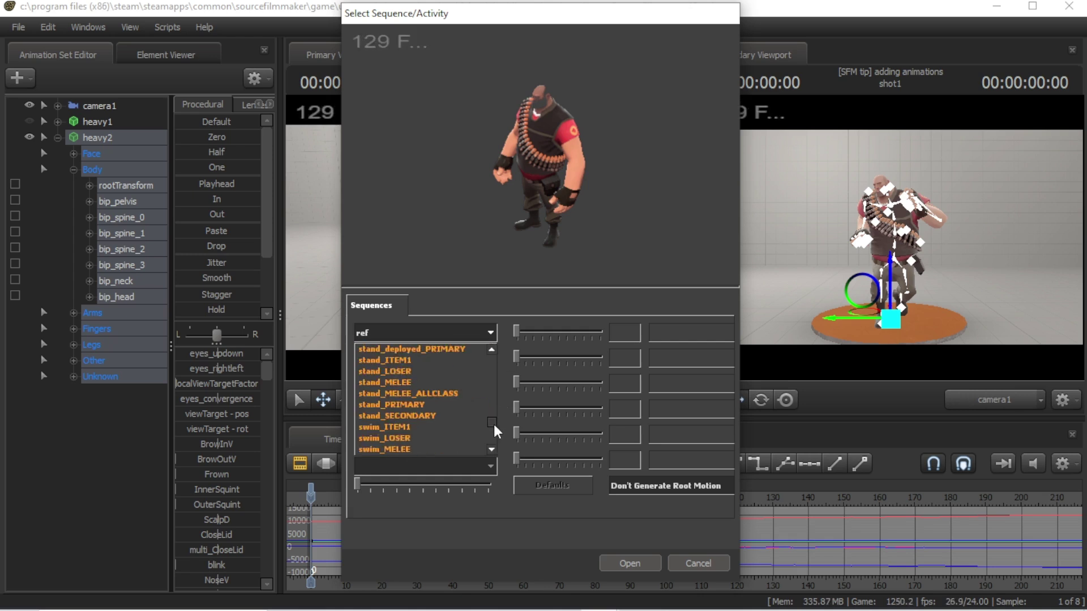
scroll(476, 407, up, 7)
click(391, 394)
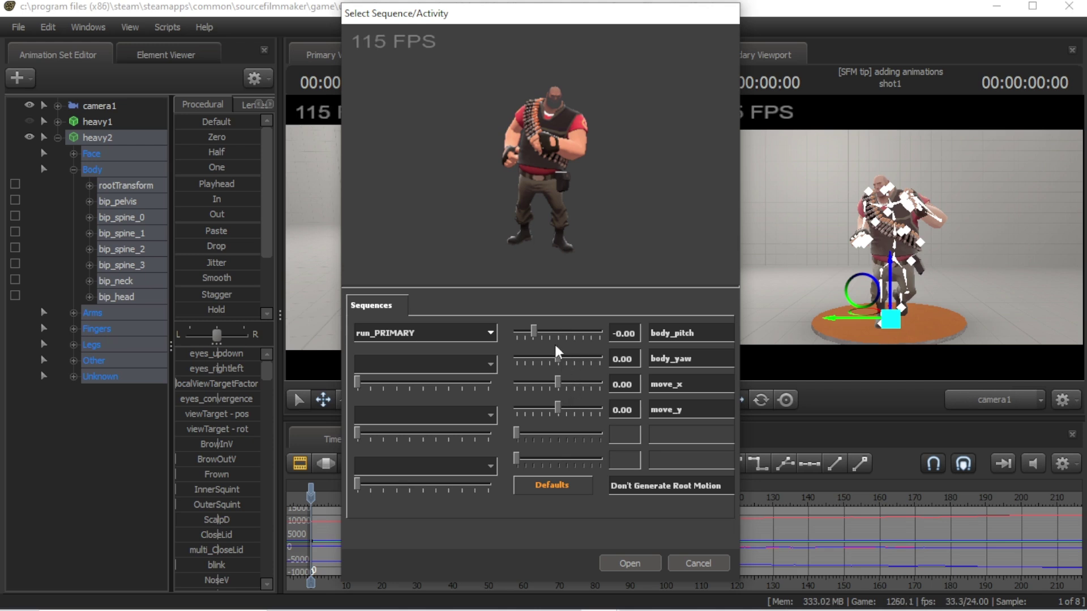
- Set the run blend sliders: body_pitch 8.22, body_yaw 0.07, move_y 0.27
mouse_move(532, 332)
mouse_down()
mouse_move(606, 333)
mouse_move(537, 332)
mouse_move(607, 358)
mouse_move(516, 359)
mouse_move(554, 357)
mouse_up()
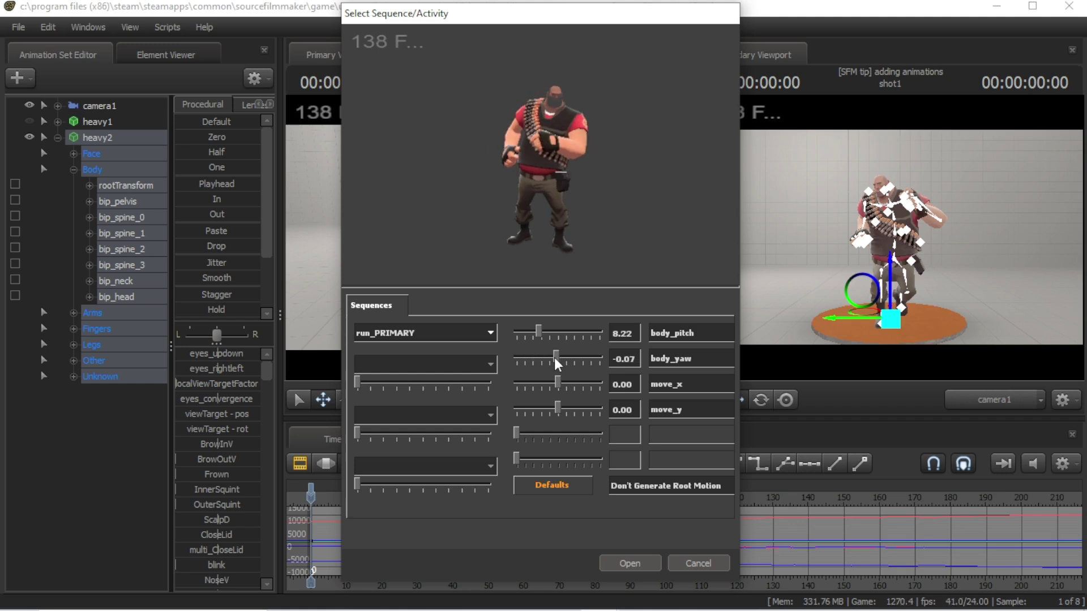
mouse_move(554, 357)
mouse_down()
mouse_move(602, 381)
mouse_move(629, 379)
mouse_move(480, 371)
mouse_move(533, 381)
mouse_up()
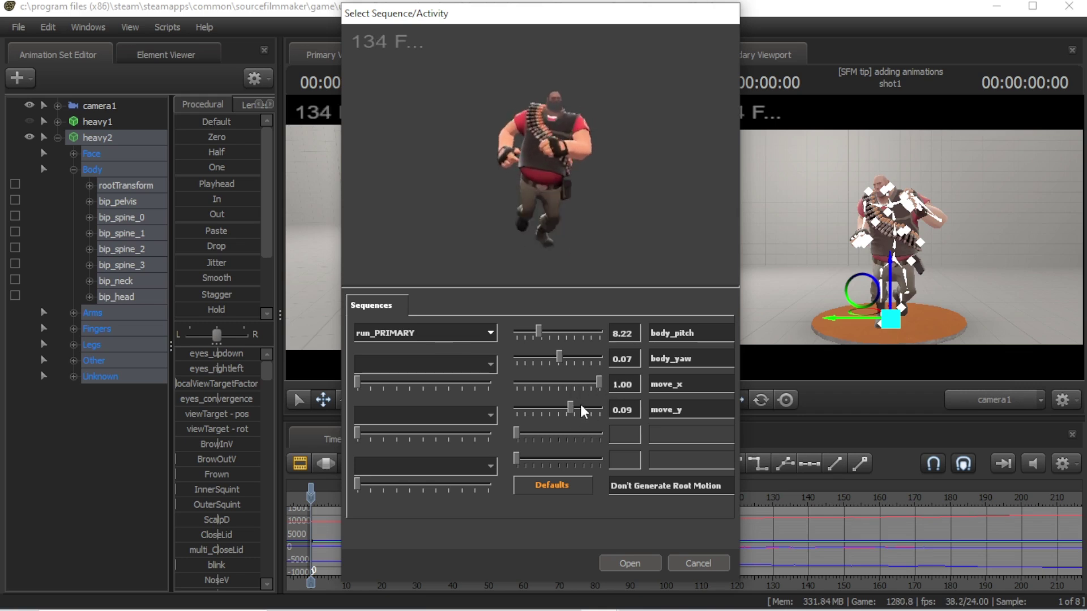
mouse_move(559, 409)
mouse_down()
mouse_move(626, 411)
mouse_move(555, 412)
mouse_move(607, 409)
mouse_move(565, 406)
mouse_move(582, 406)
mouse_up()
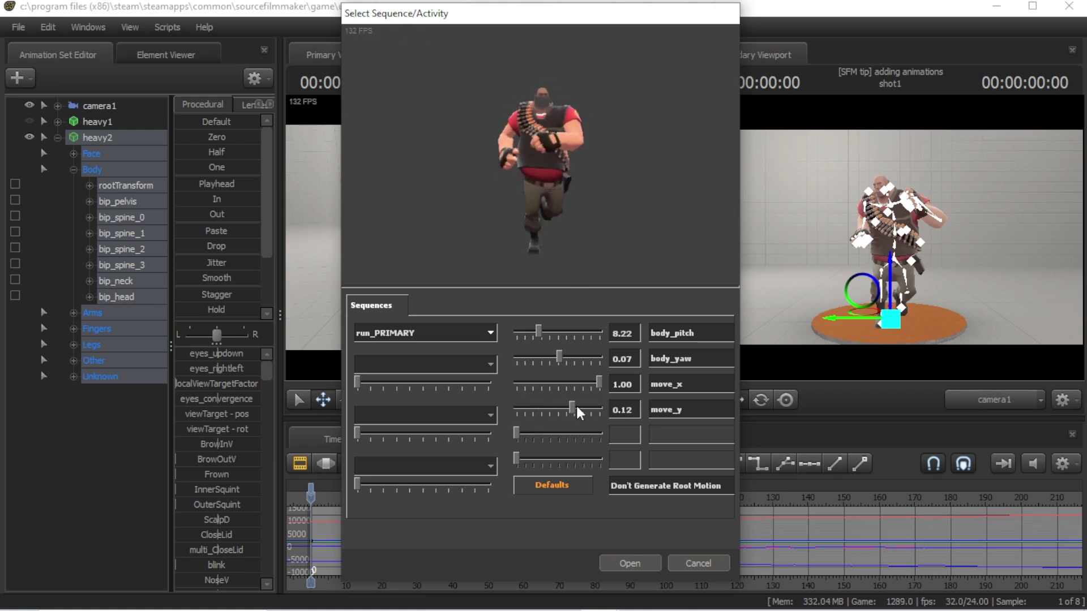
- Import run_PRIMARY onto heavy2 and replay the run from frame 0
click(633, 562)
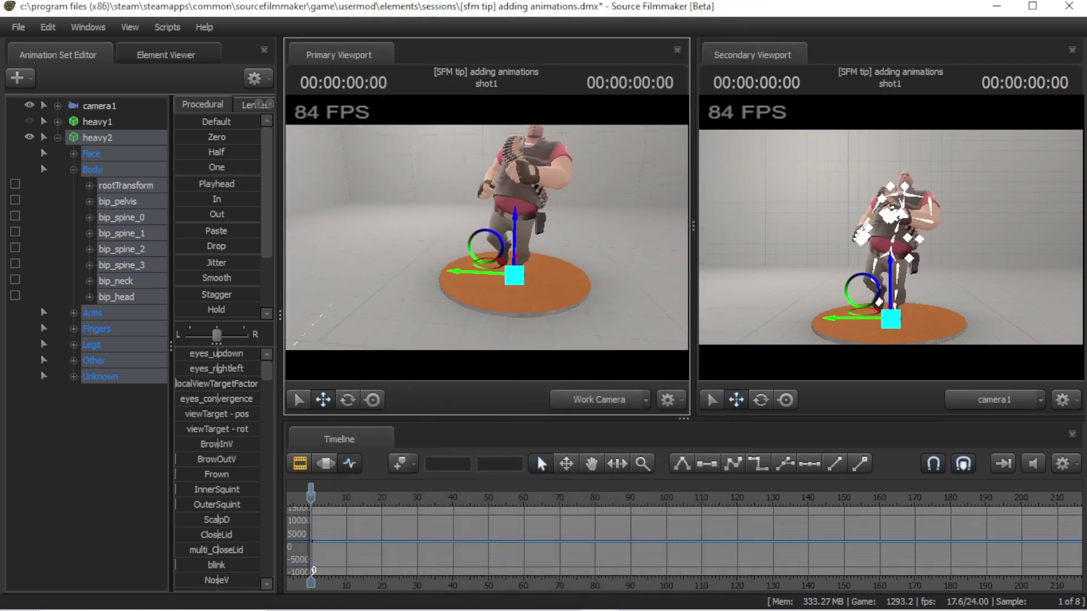
key(space)
key(space)
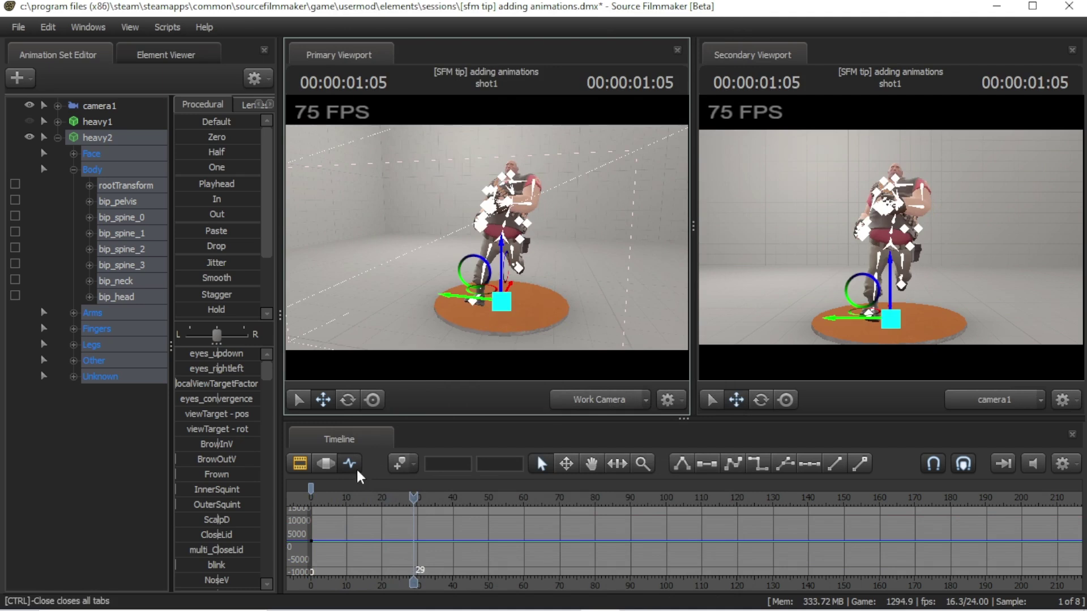
click(311, 497)
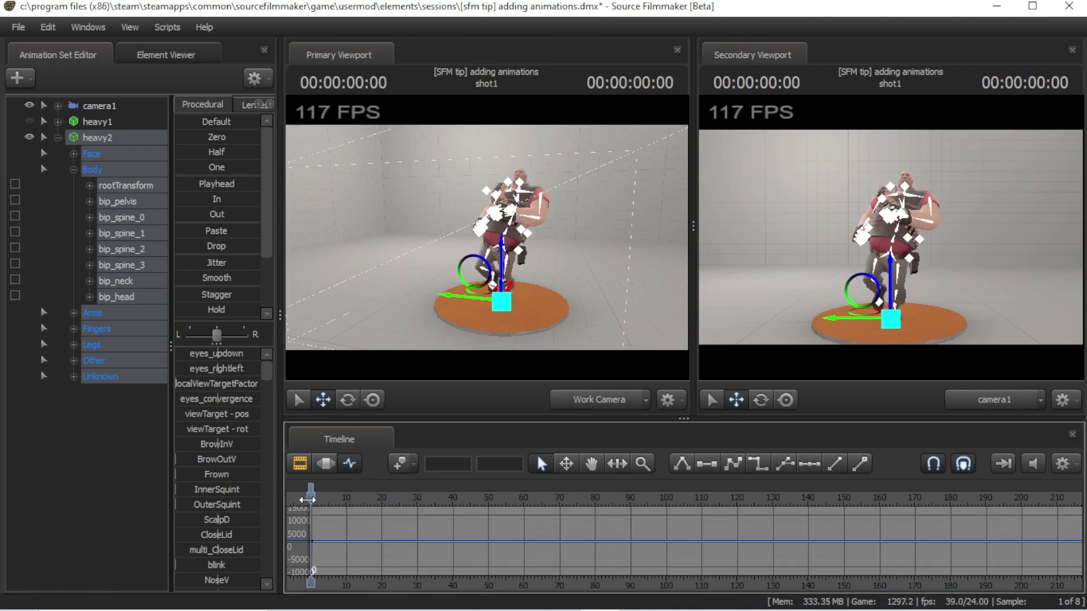
click(512, 310)
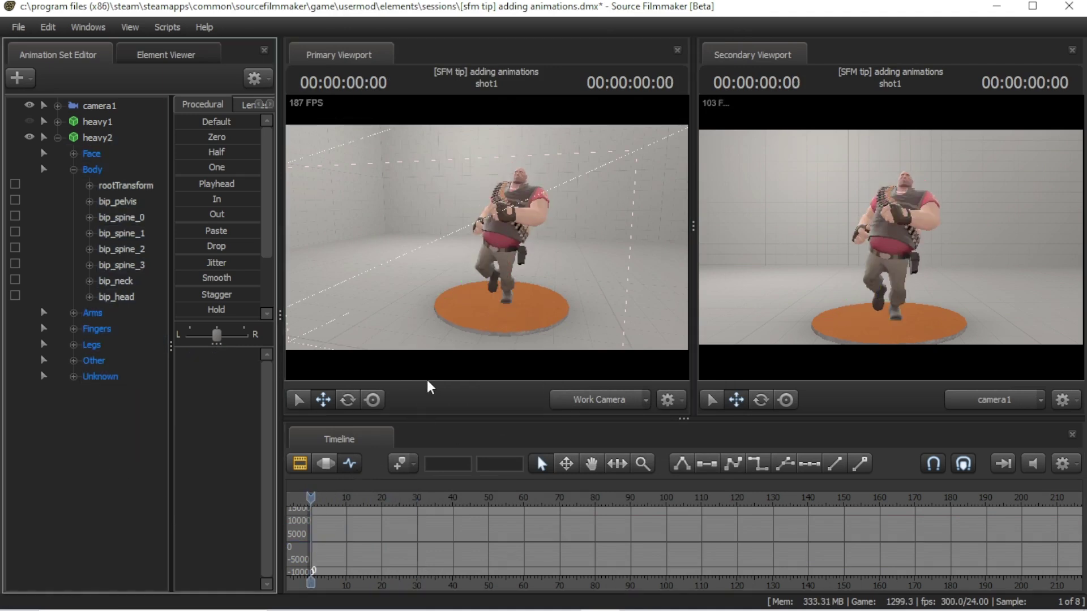
drag(509, 238, 486, 249)
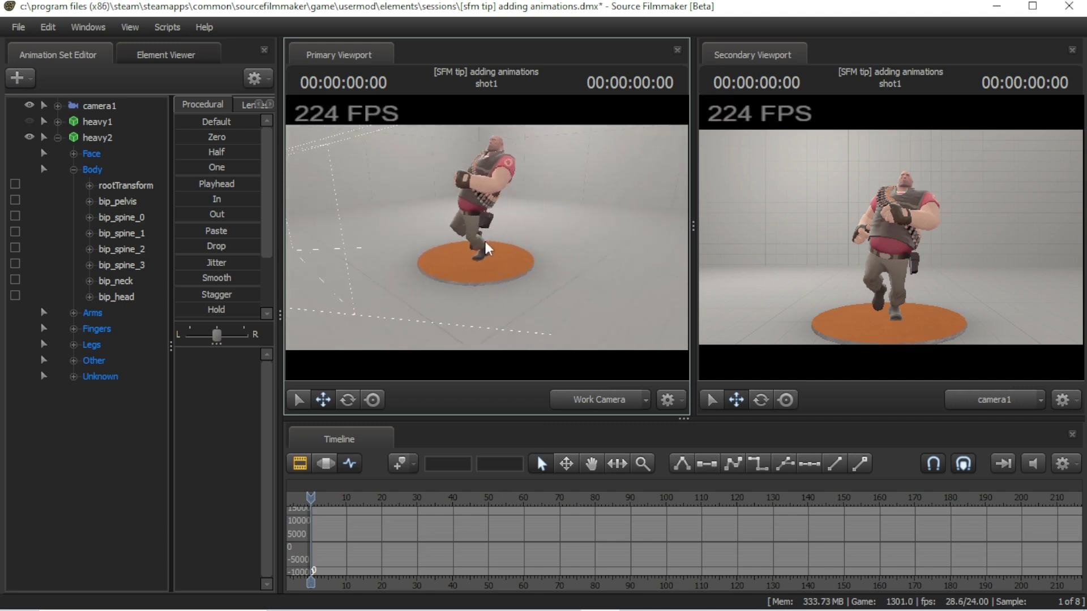
- Move heavy2's rootTransform forward off the platform at frame 50, preview it, then undo
click(119, 186)
middle_drag(510, 238, 486, 248)
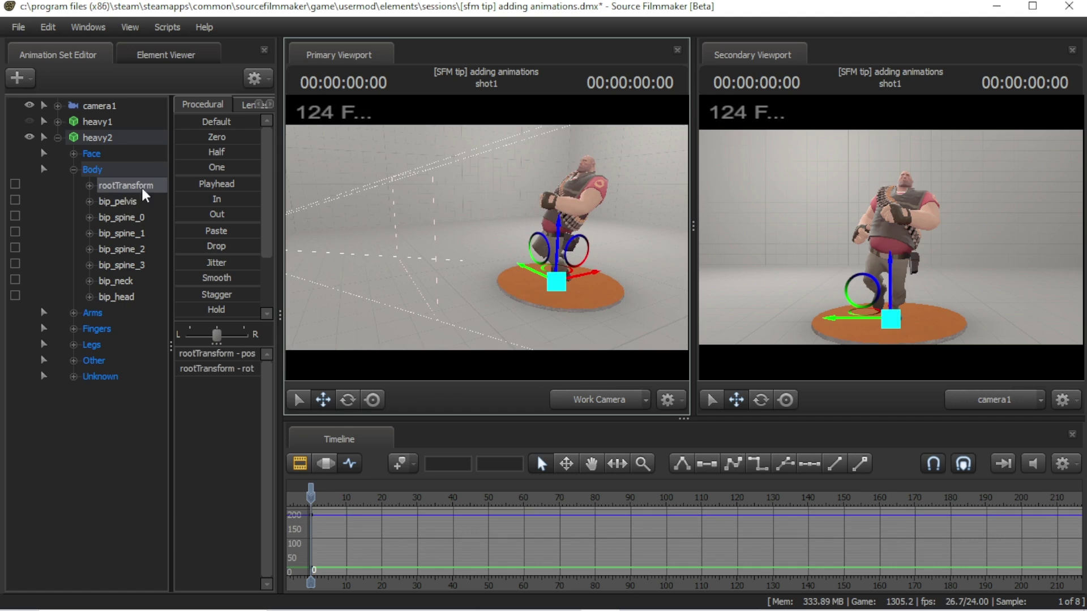
click(490, 499)
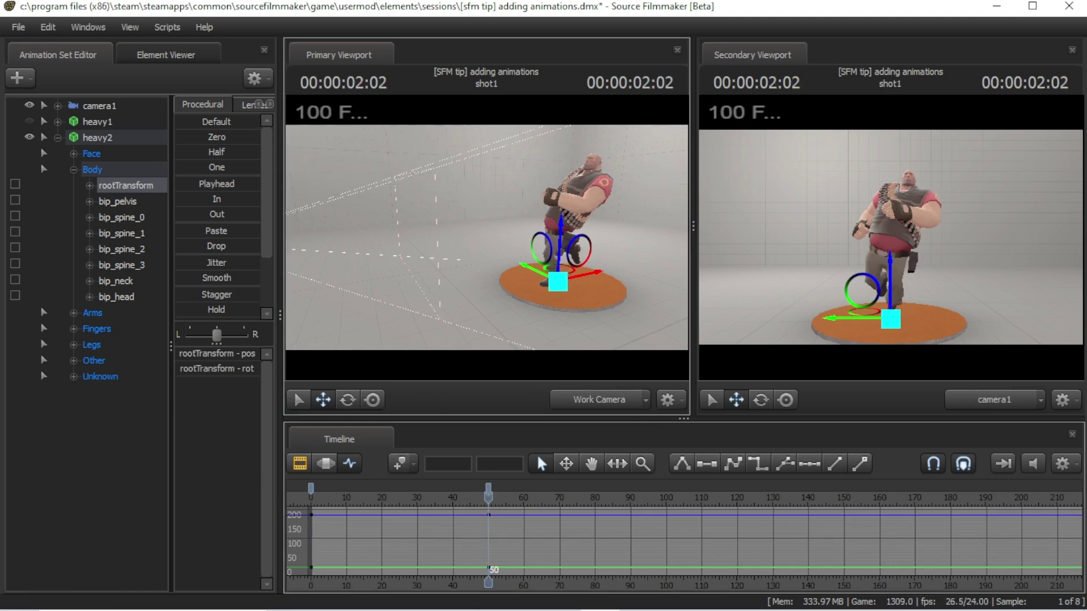
mouse_move(510, 238)
mouse_down()
mouse_move(622, 270)
mouse_move(441, 281)
mouse_up()
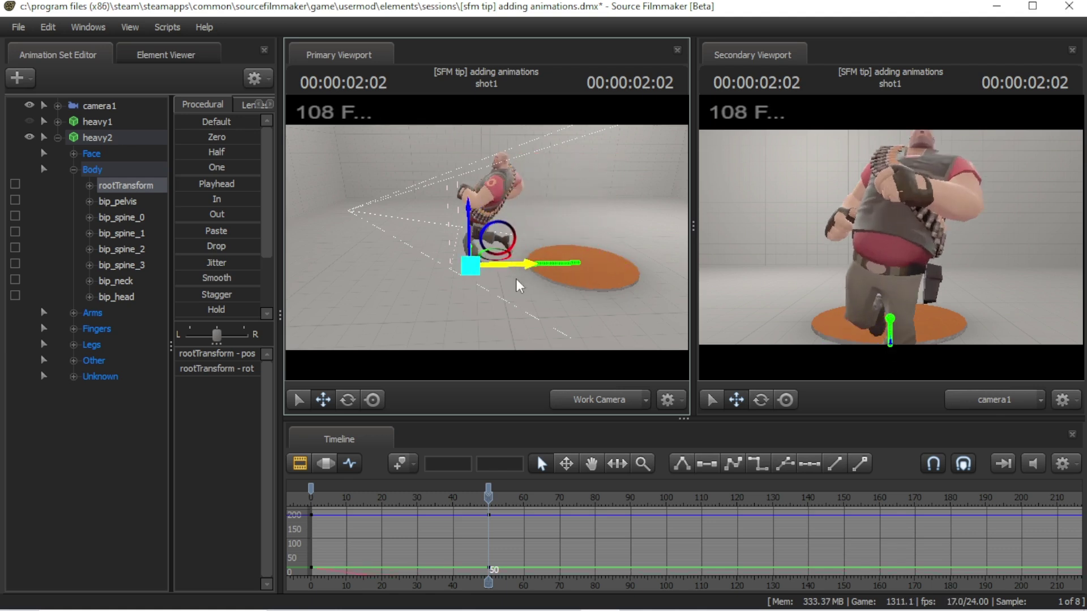
key(space)
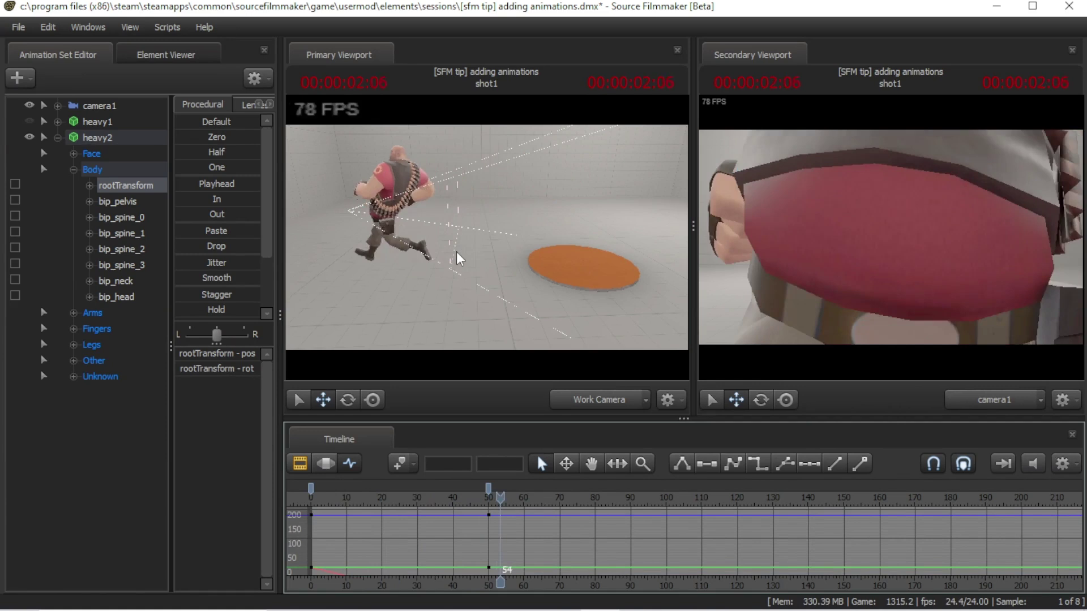
key(space)
key(ctrl+z)
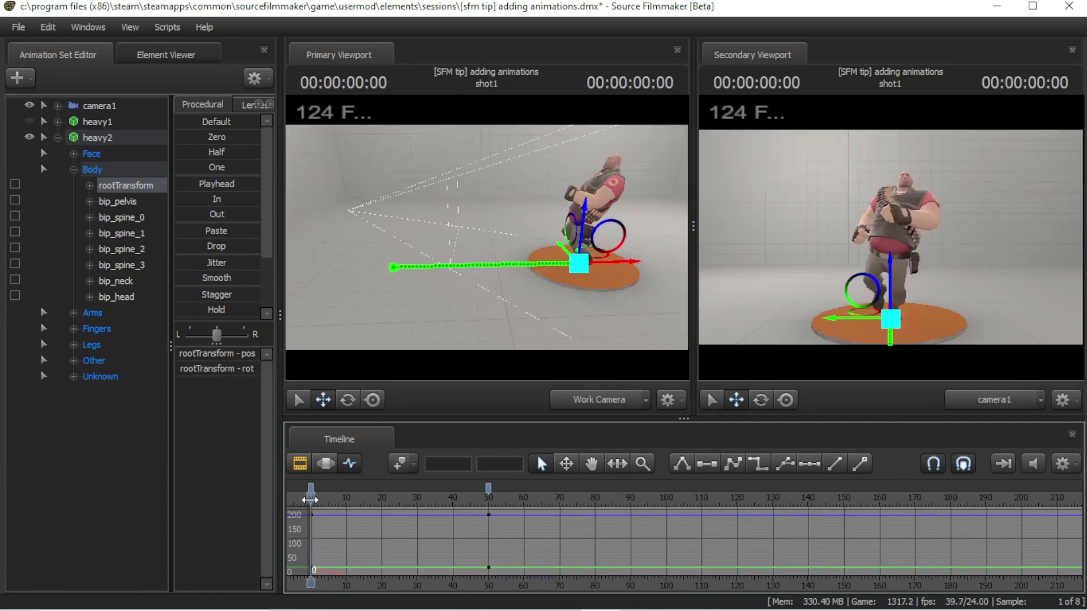
key(ctrl+z)
- Reframe the heavy, replay the run, rewind to frame 0 and collapse heavy2's groups
key(ctrl+z)
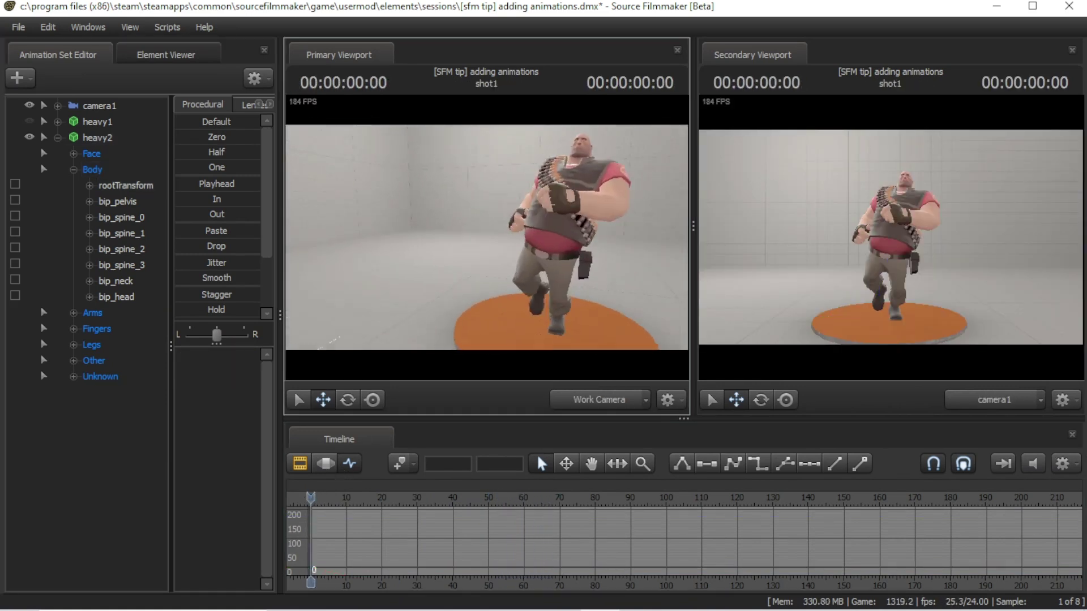
key(ctrl+z)
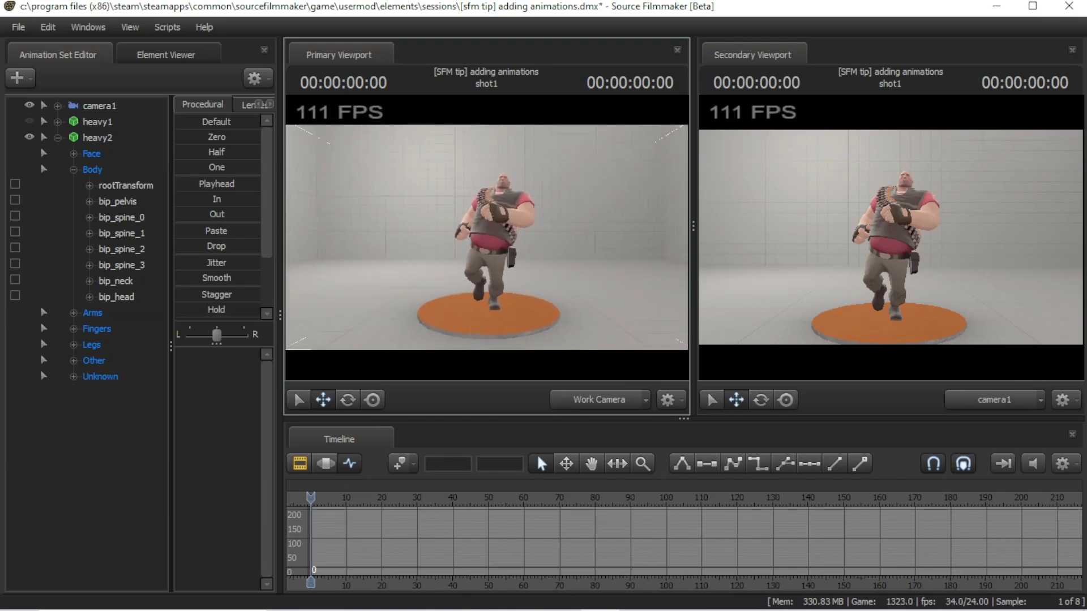
key(ctrl+z)
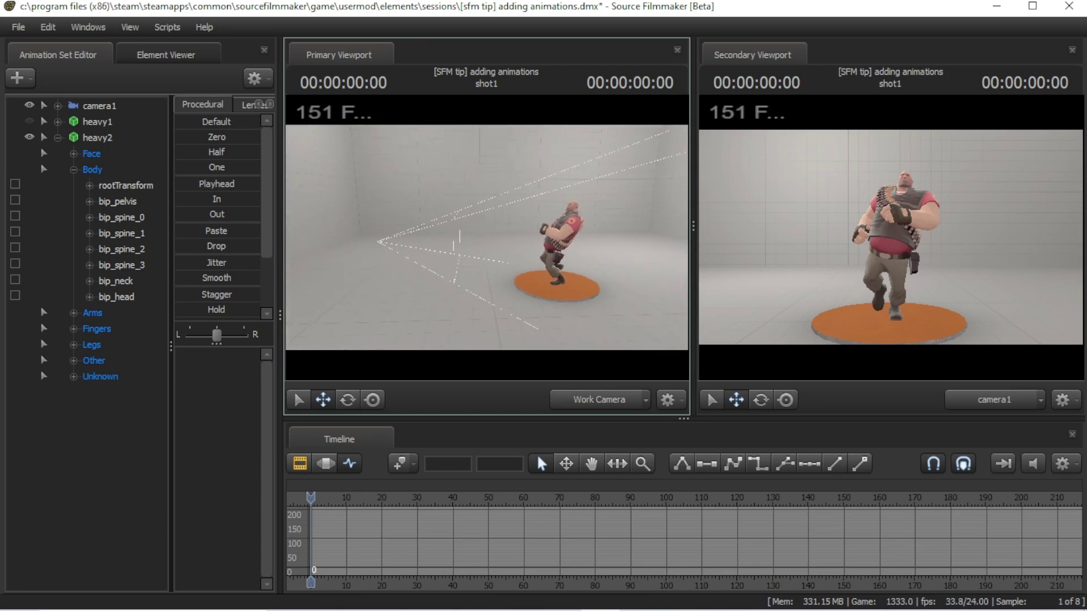
key(space)
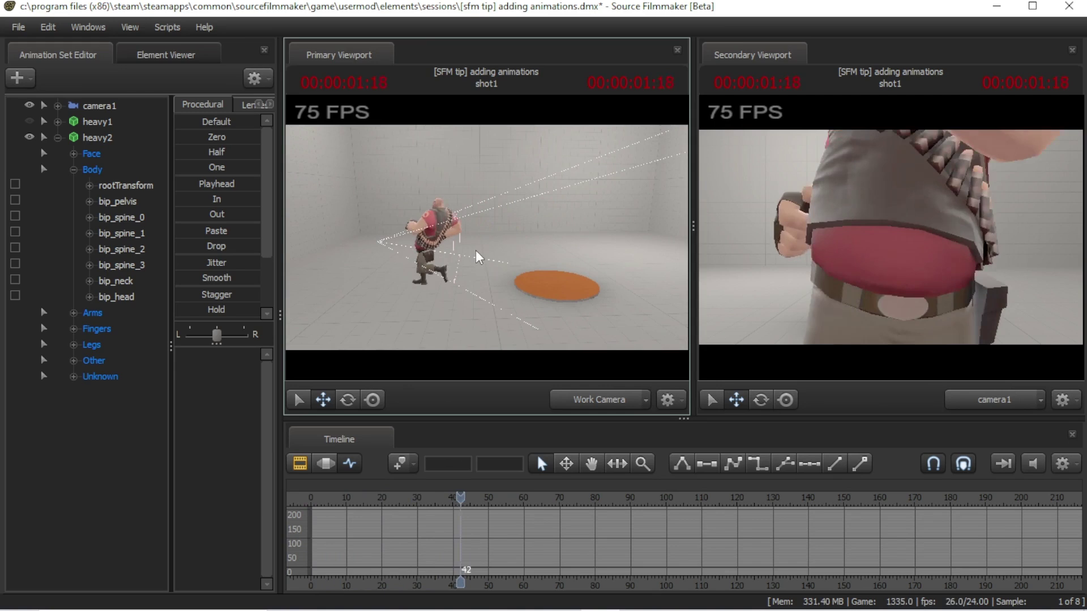
click(313, 498)
drag(313, 499, 311, 507)
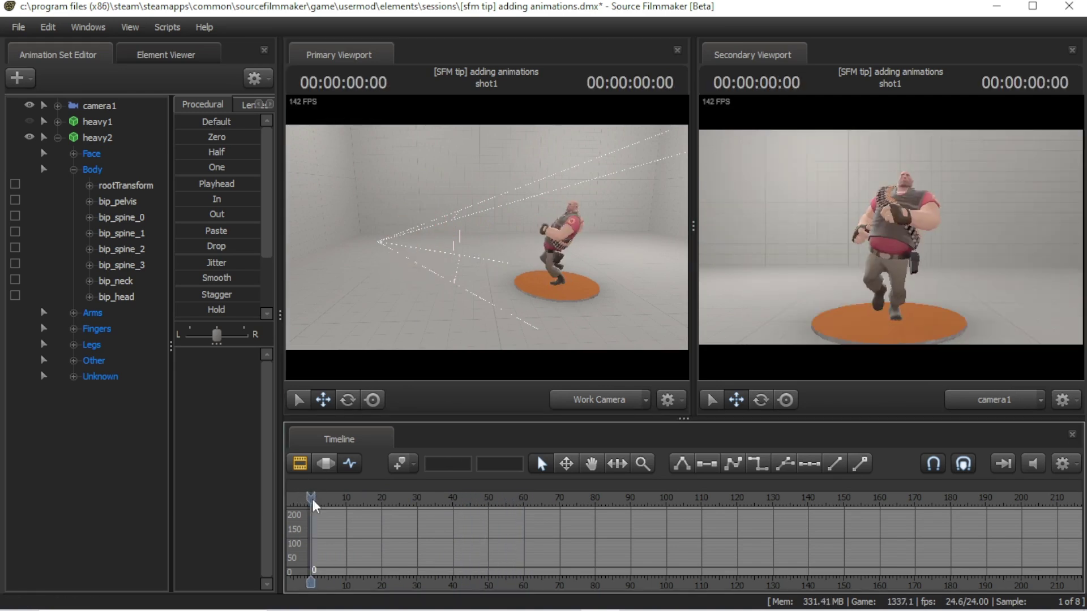
click(58, 138)
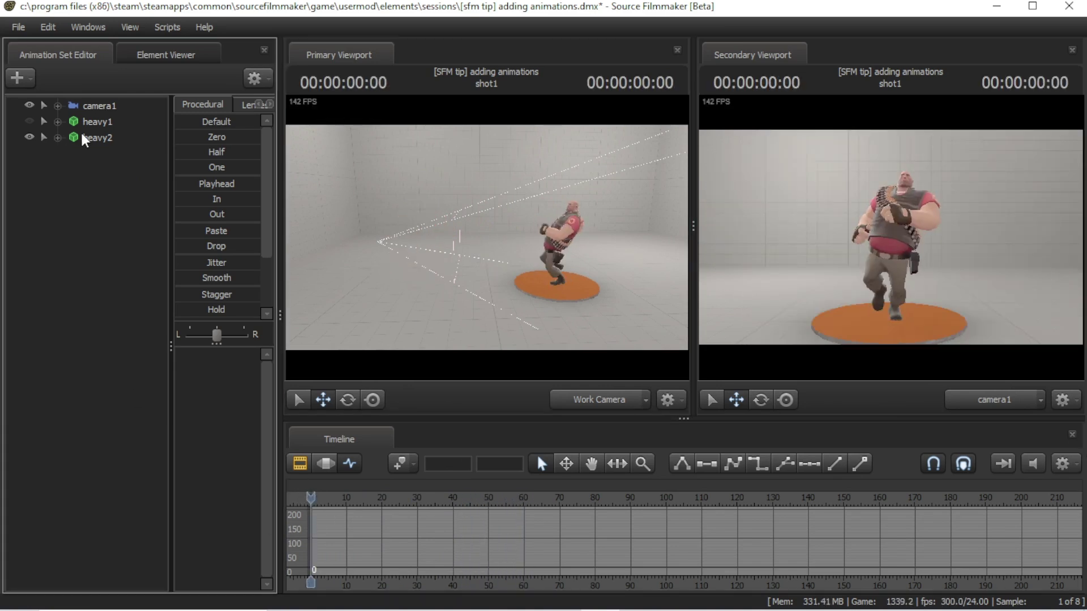
- Import the dance .dmx from the workshop\elements folder onto heavy2 as an animation
right_click(108, 138)
mouse_move(136, 261)
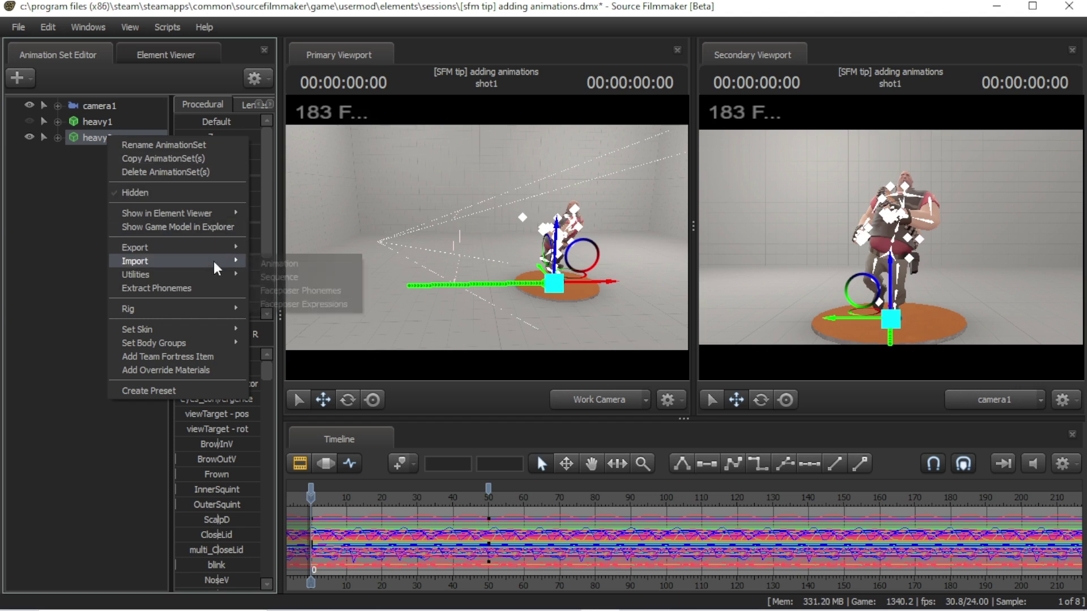
click(279, 264)
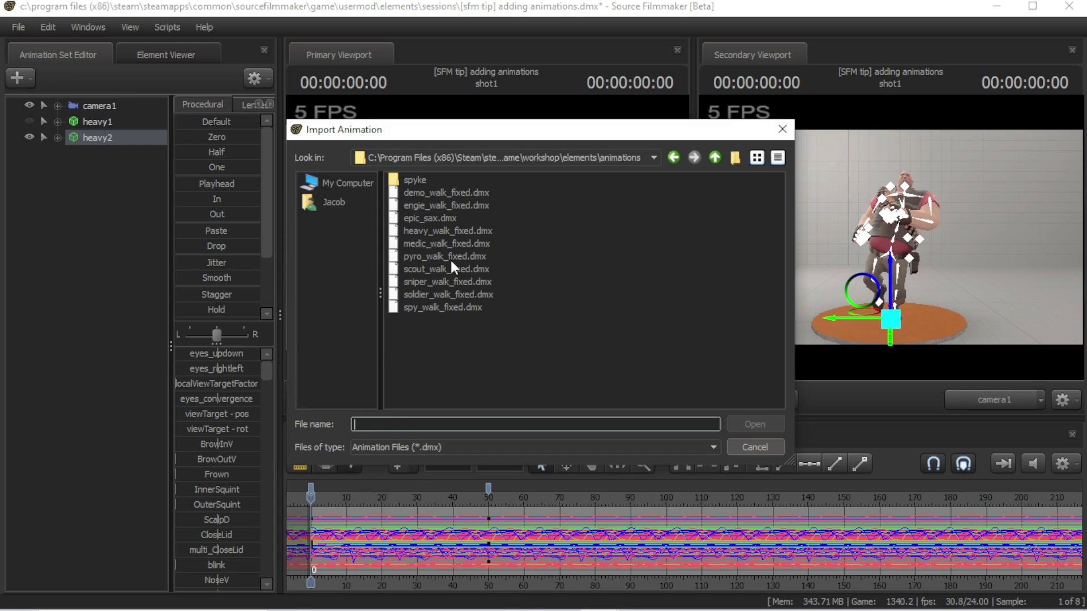
click(587, 157)
click(631, 188)
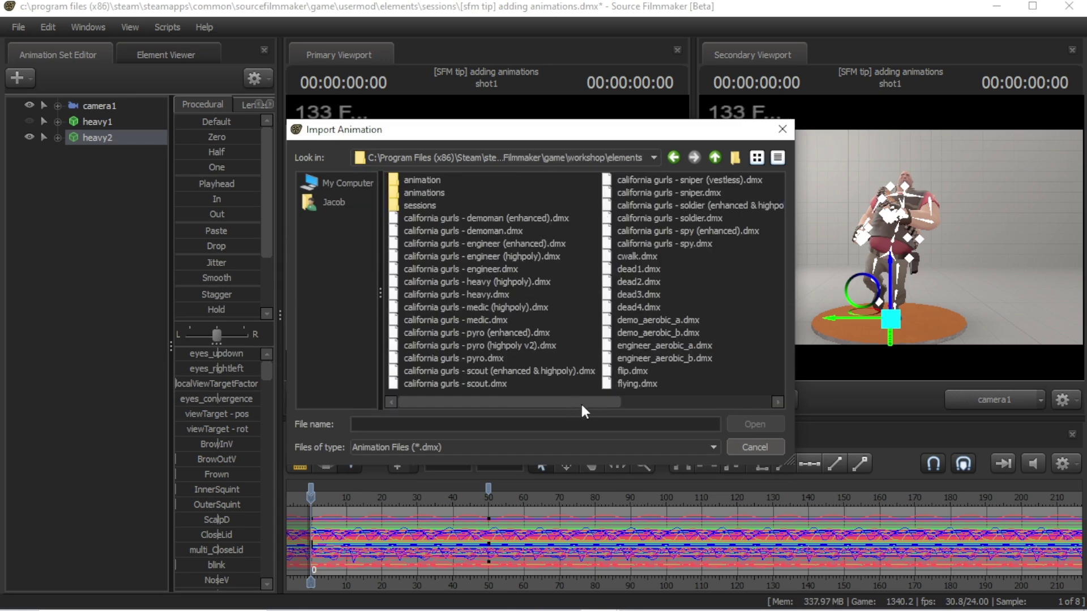
scroll(580, 402, down, 1)
scroll(657, 392, down, 1)
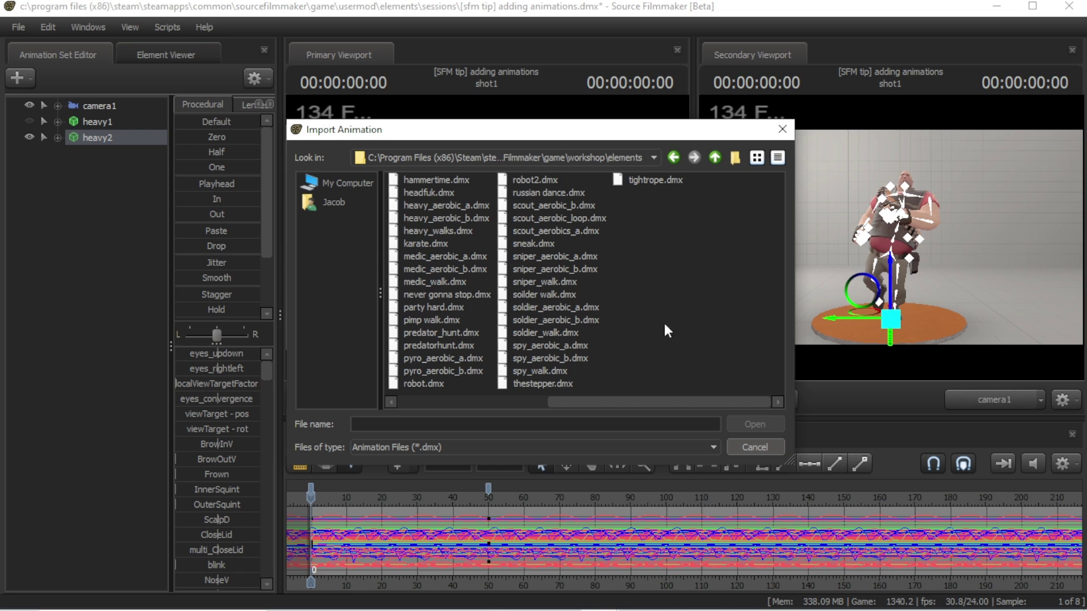
drag(640, 404, 502, 404)
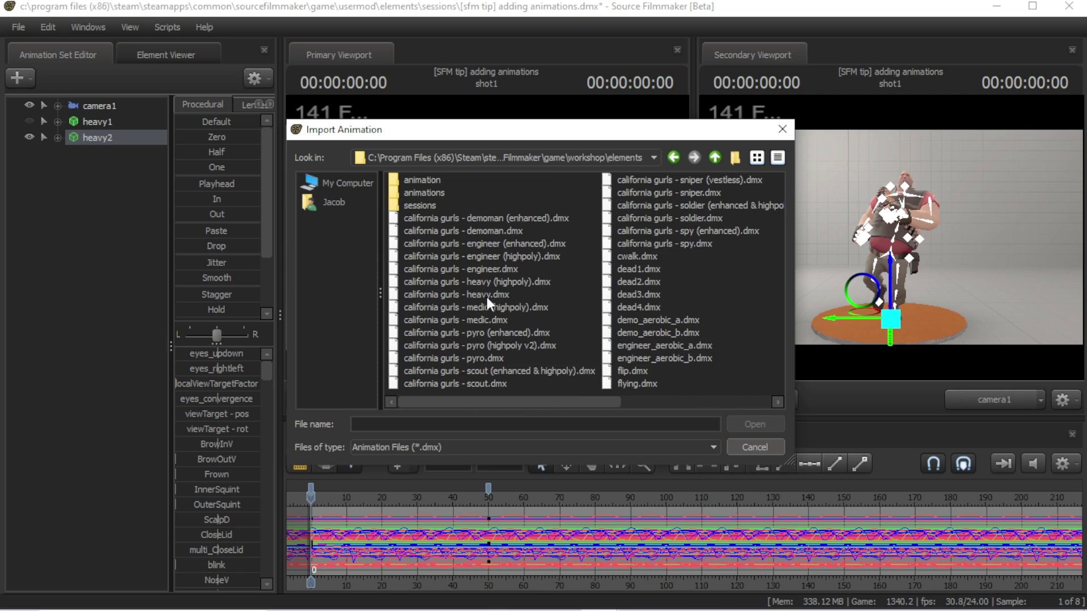
double_click(502, 293)
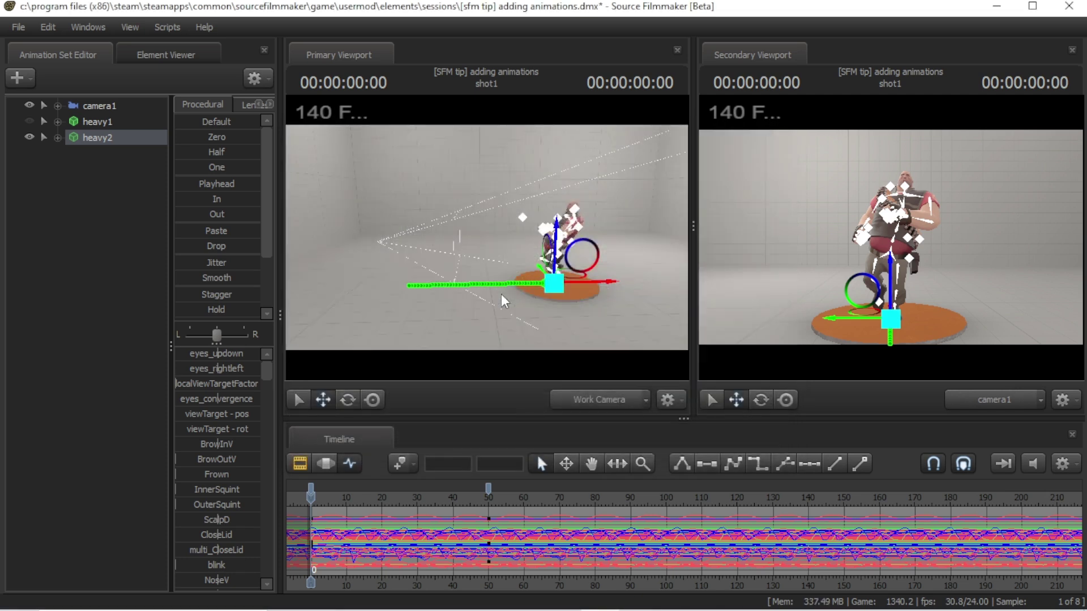
click(548, 385)
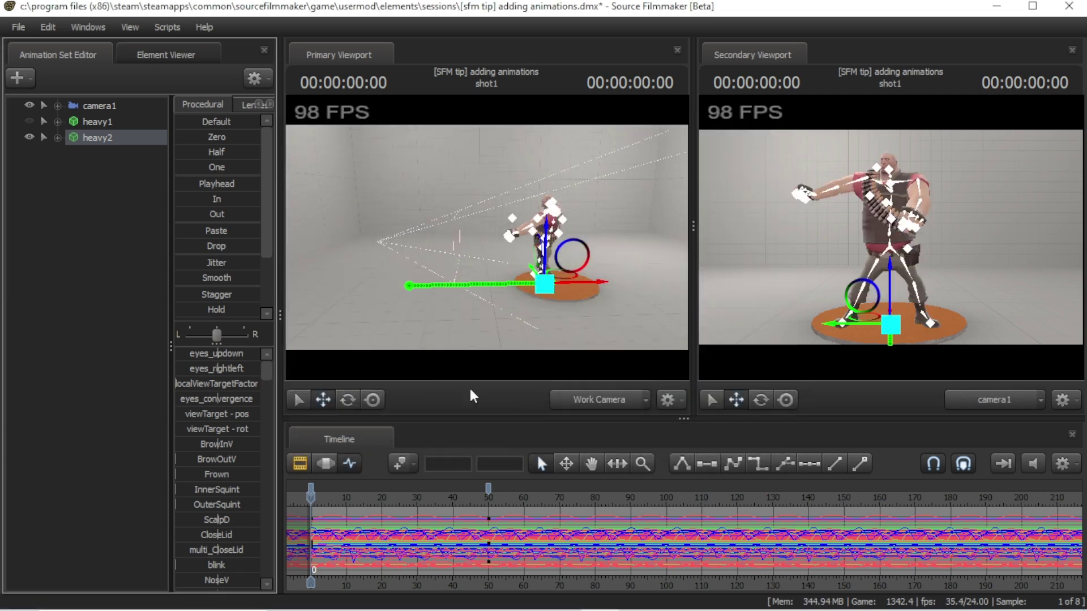
click(315, 509)
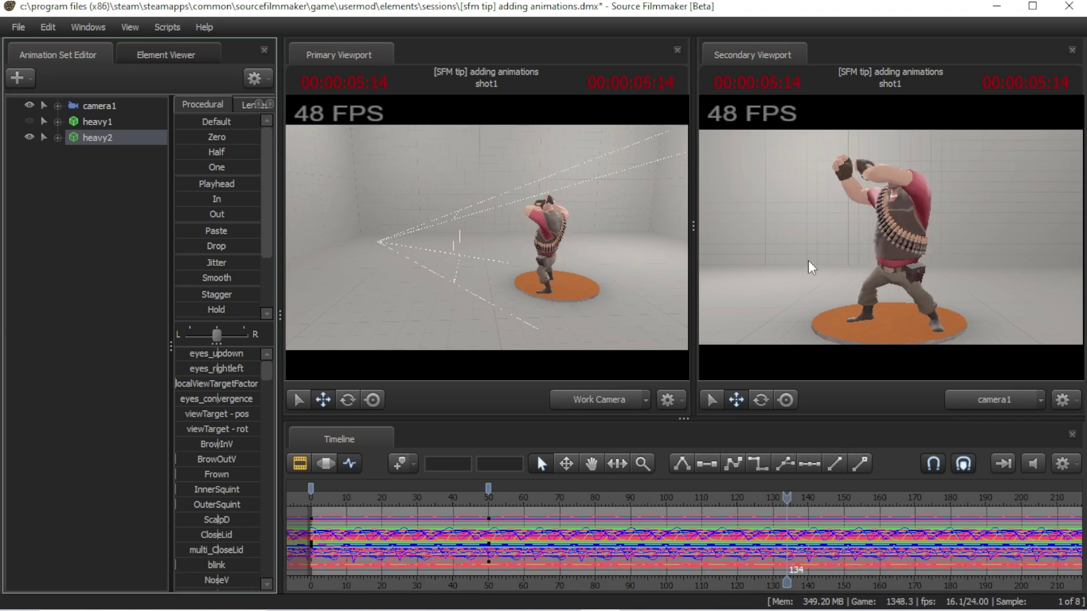
key(space)
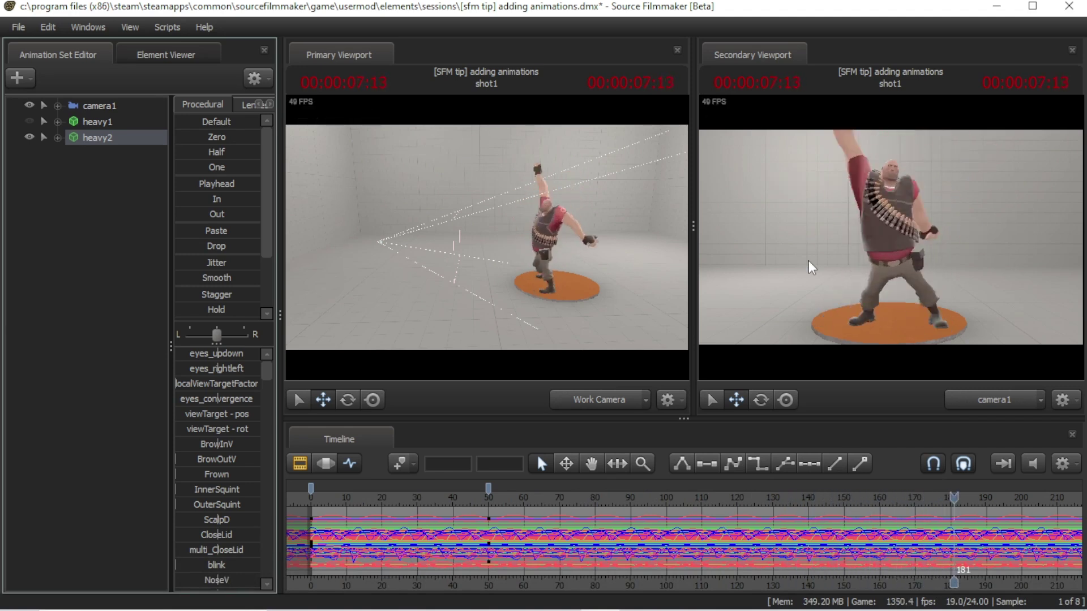
click(113, 157)
- Select heavy2 and reimport the dance .dmx animation from workshop\elements
click(97, 139)
right_click(111, 141)
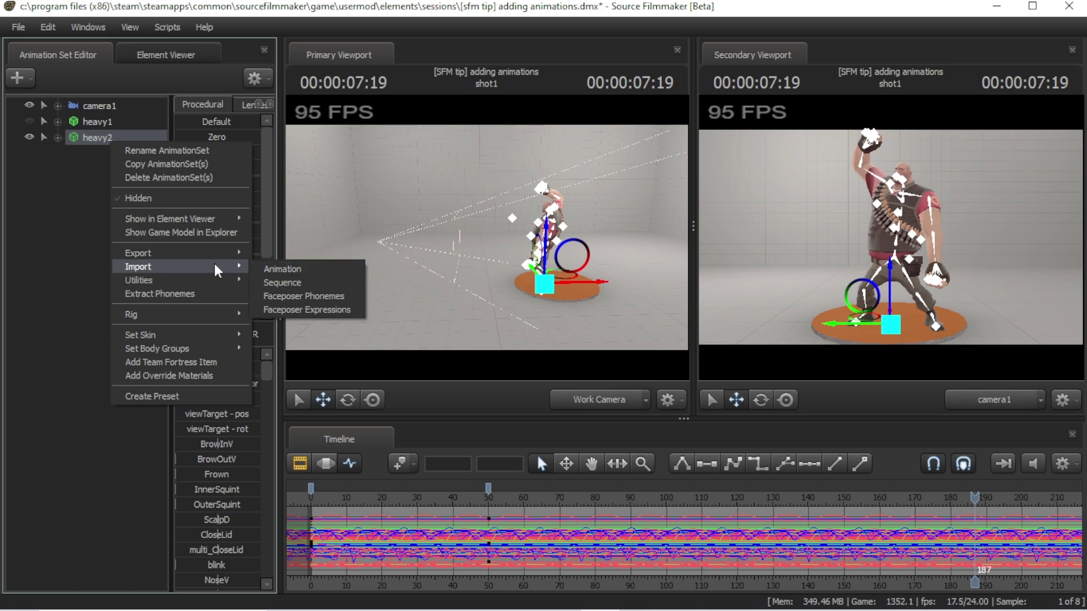
click(280, 269)
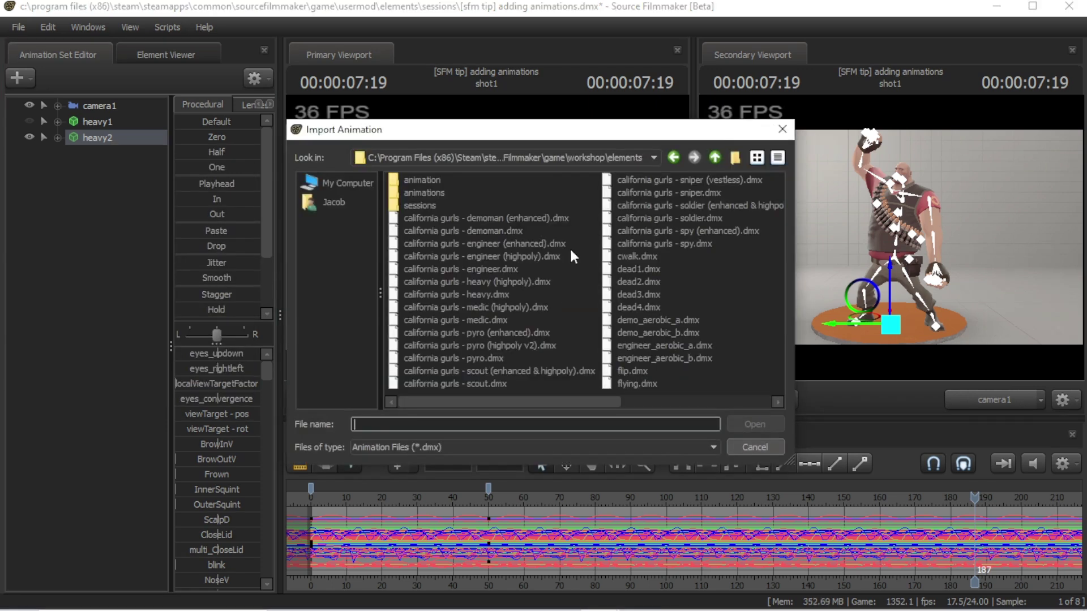
click(574, 158)
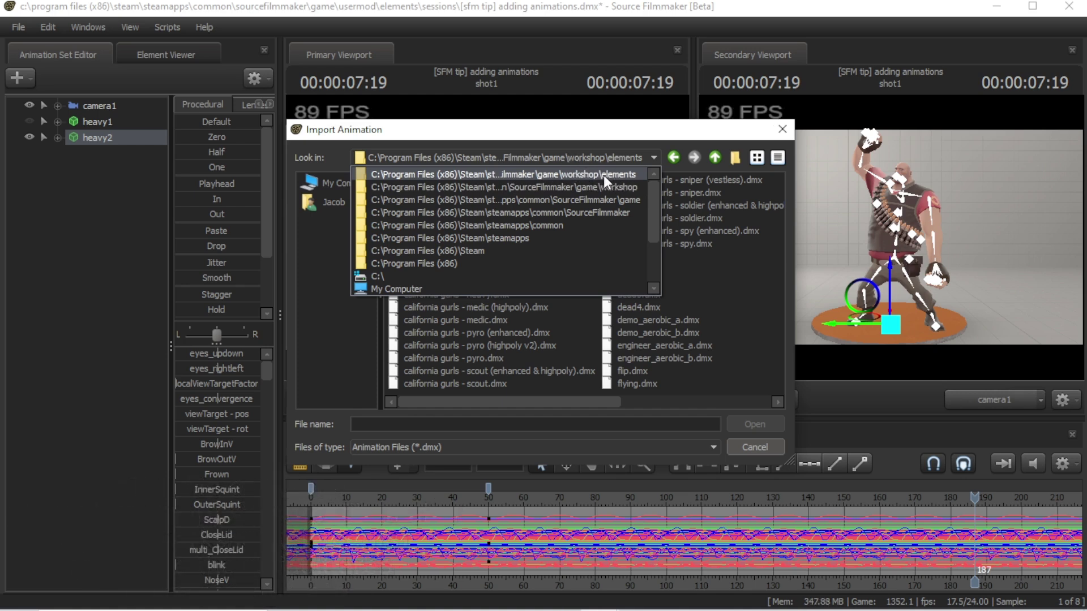
click(604, 174)
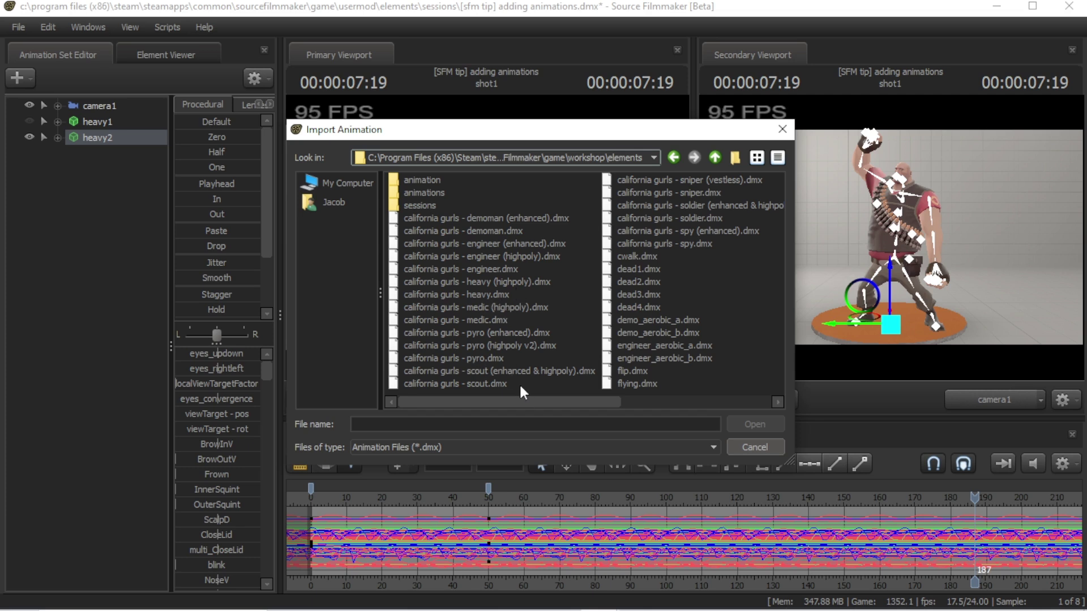
drag(525, 402, 662, 400)
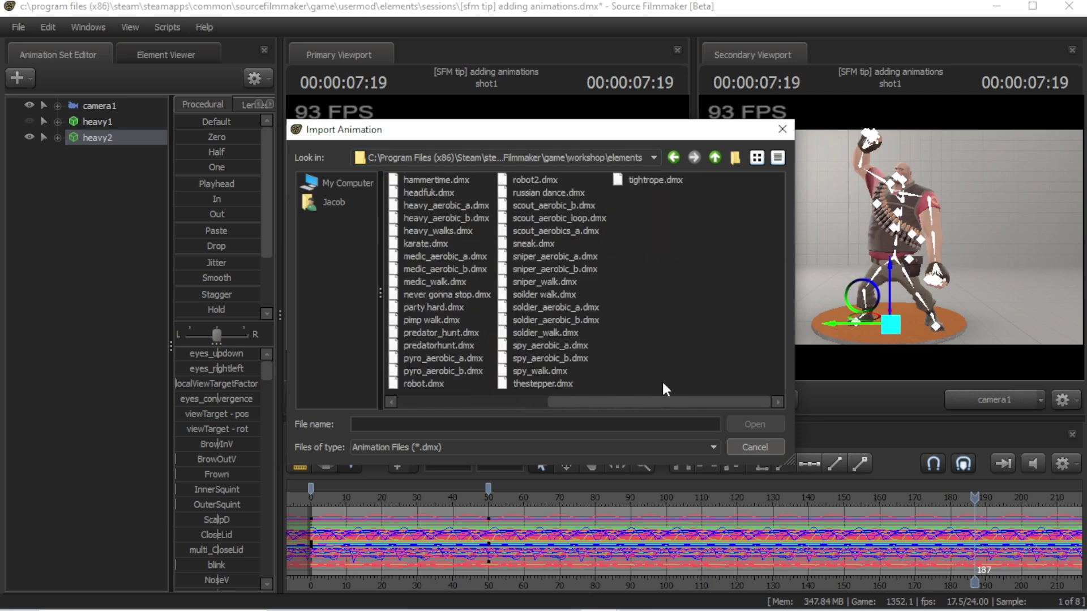
scroll(627, 372, up, 5)
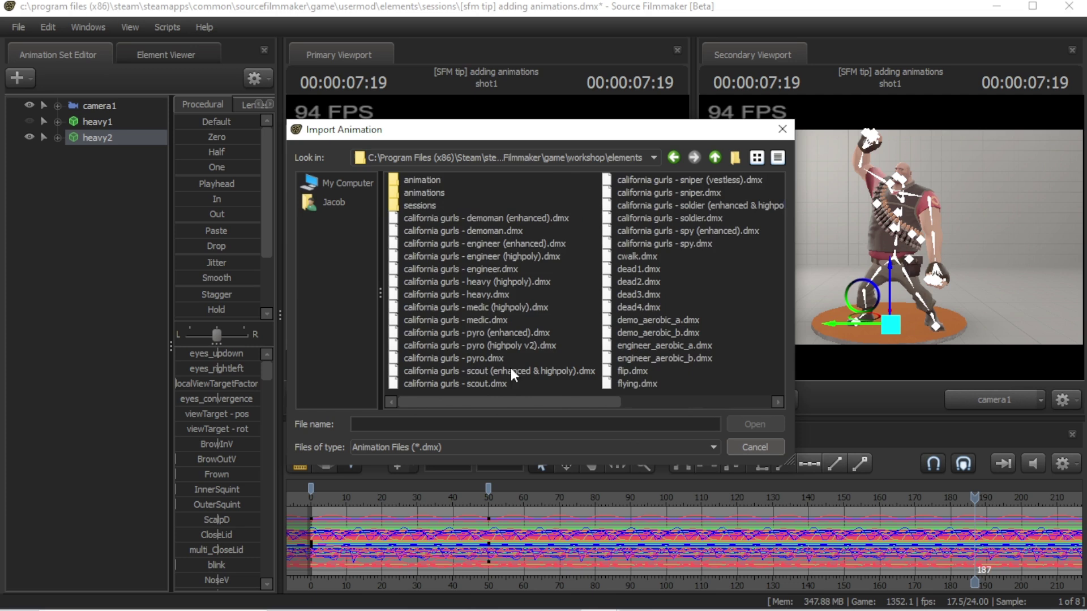
double_click(465, 363)
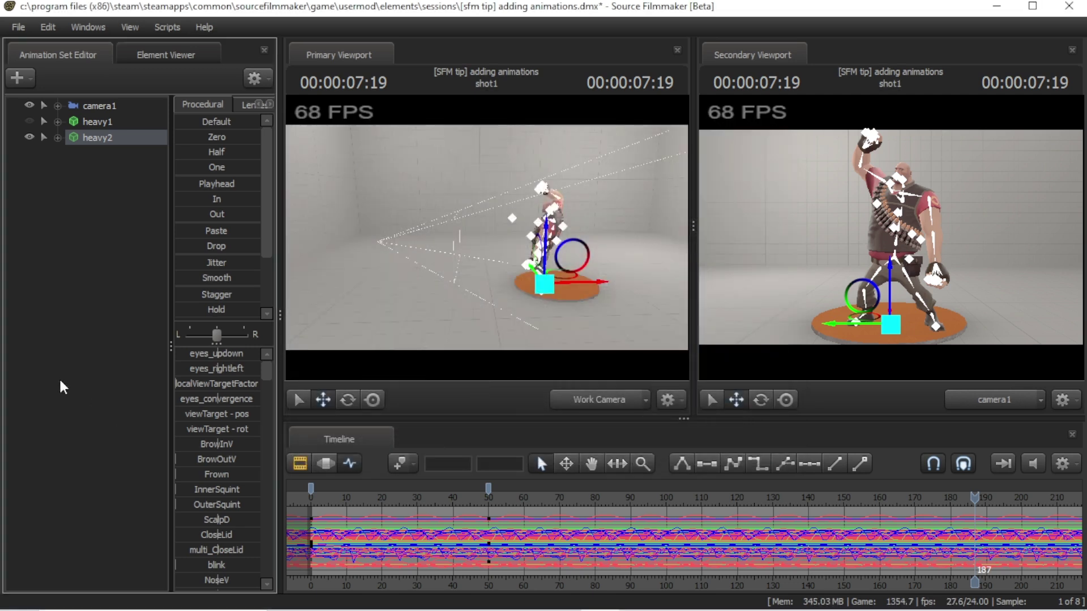
- At frame 50, move heavy2's rootTransform forward off the orange disc
drag(465, 292, 501, 255)
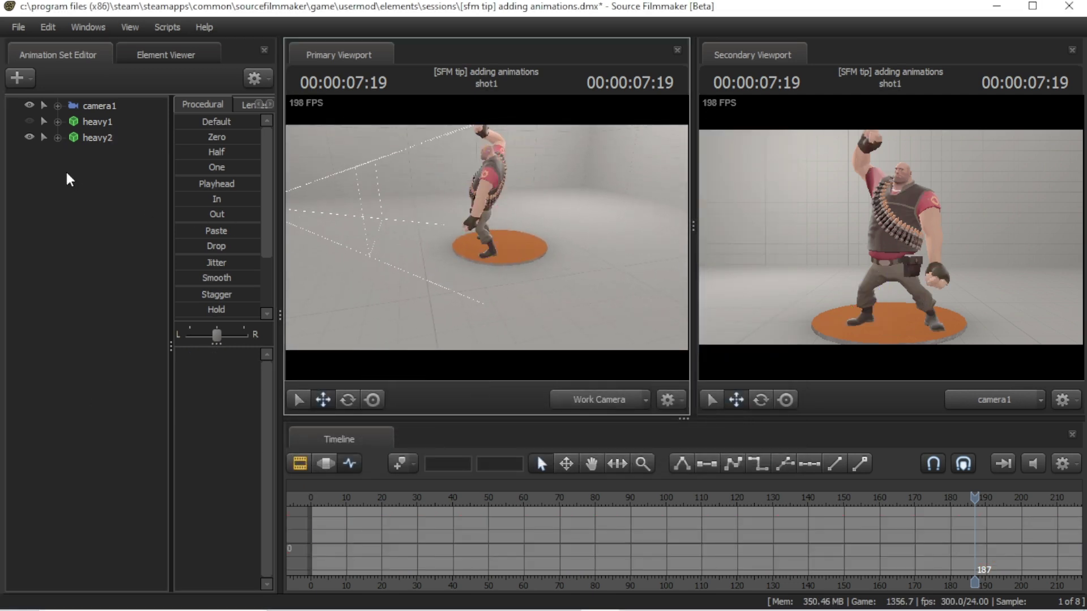
click(57, 138)
click(125, 185)
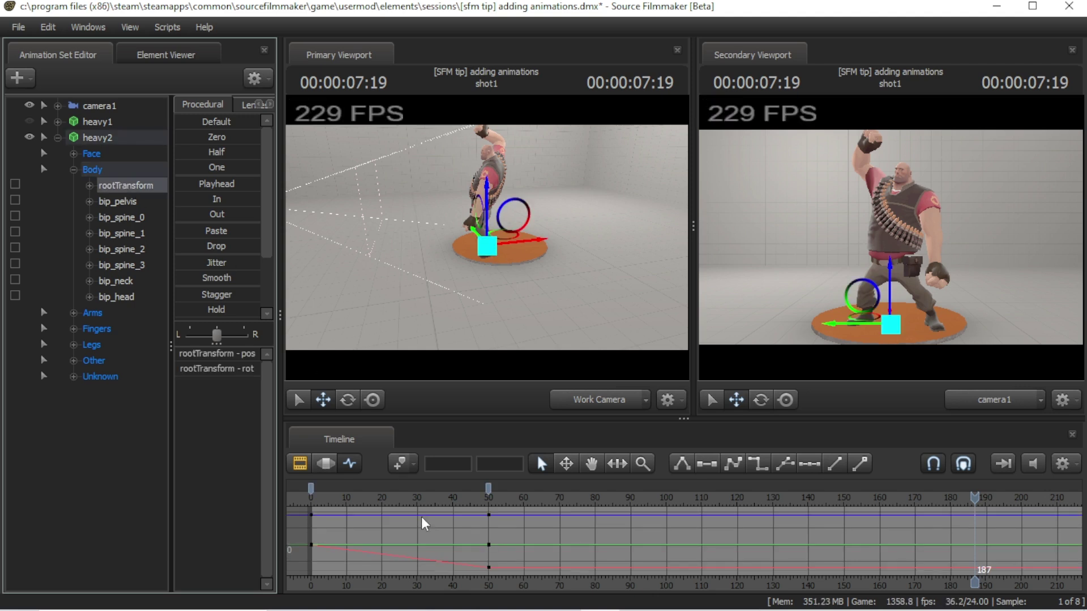
click(310, 503)
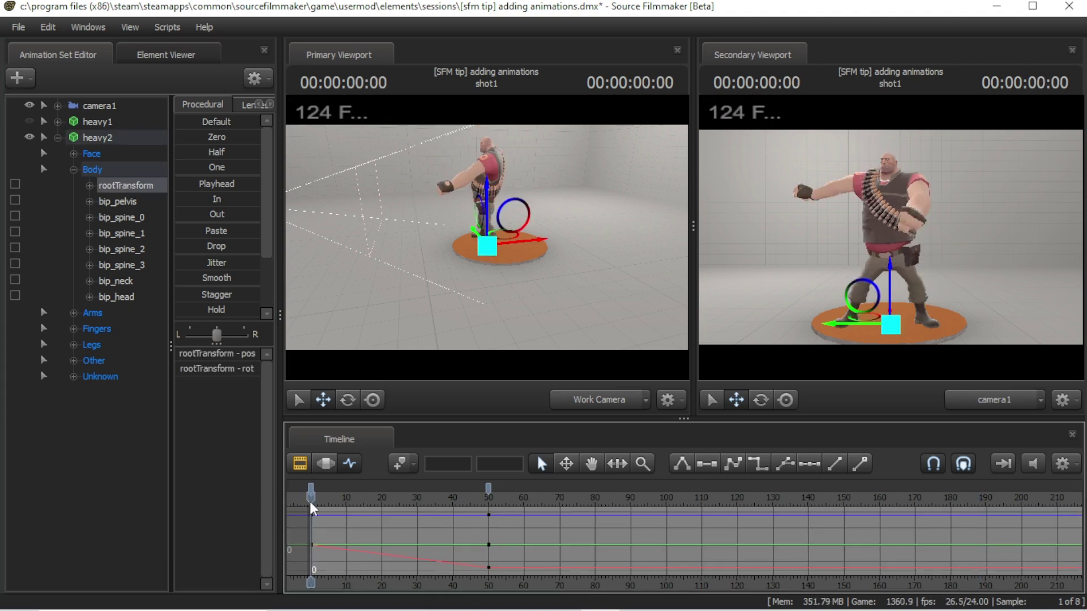
click(489, 503)
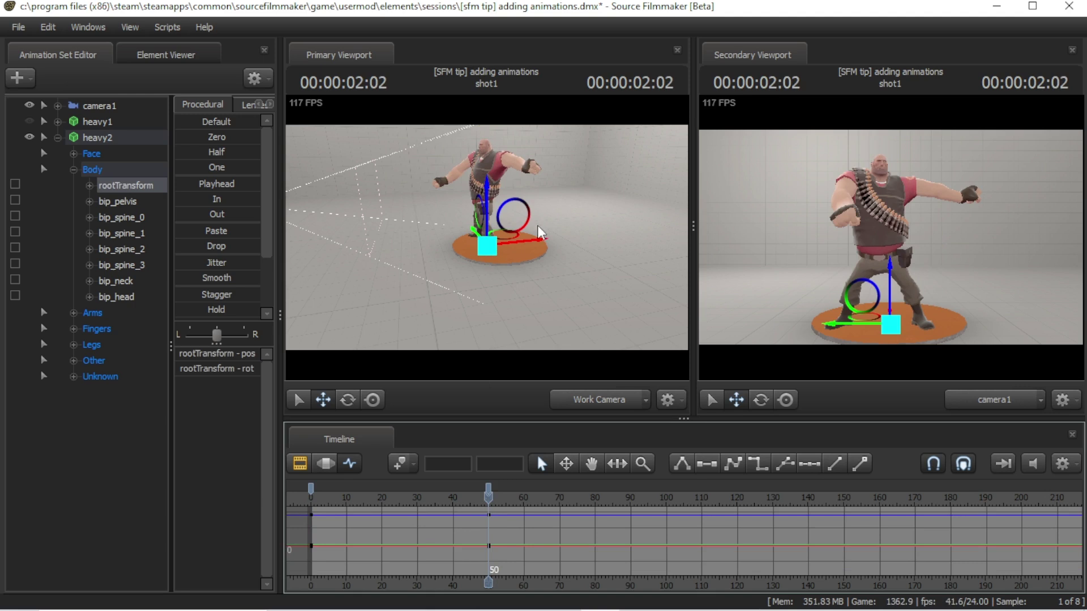
drag(539, 238, 476, 247)
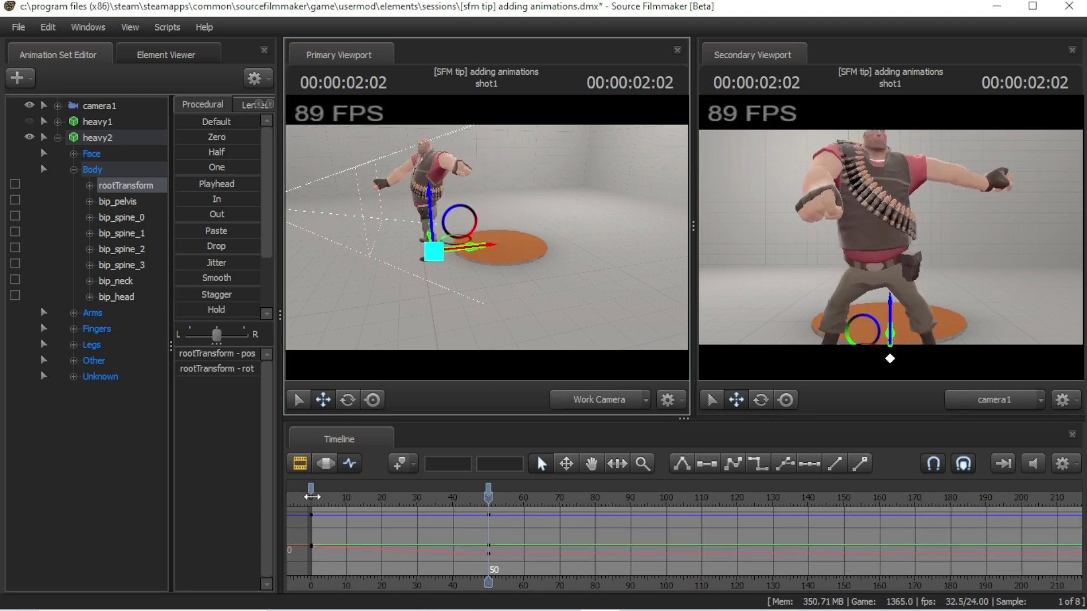
- Preview the forward movement, then return to frame 0 and deselect rootTransform
key(space)
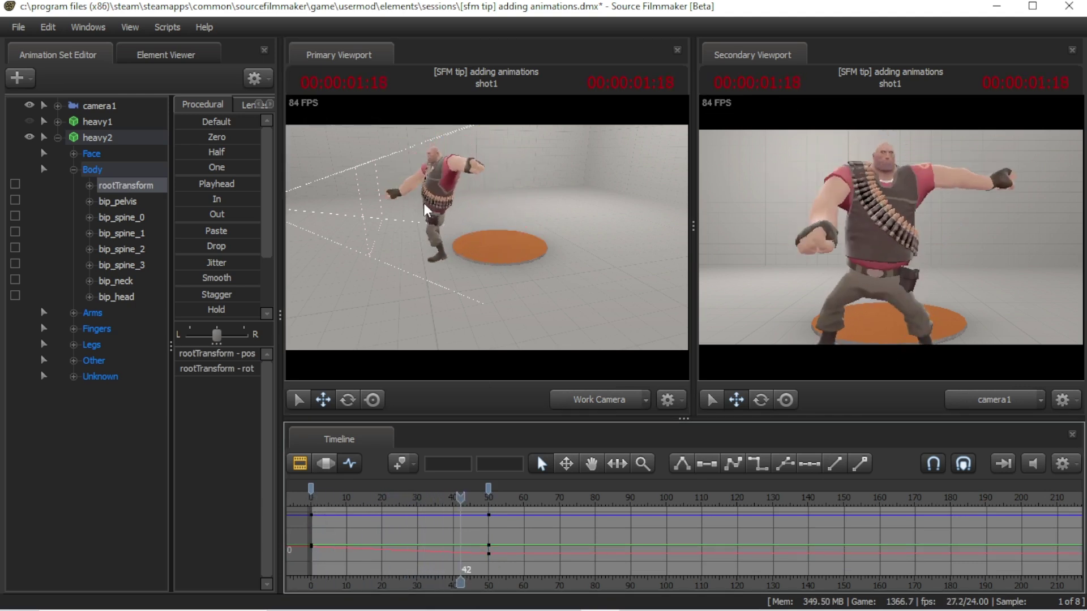
key(space)
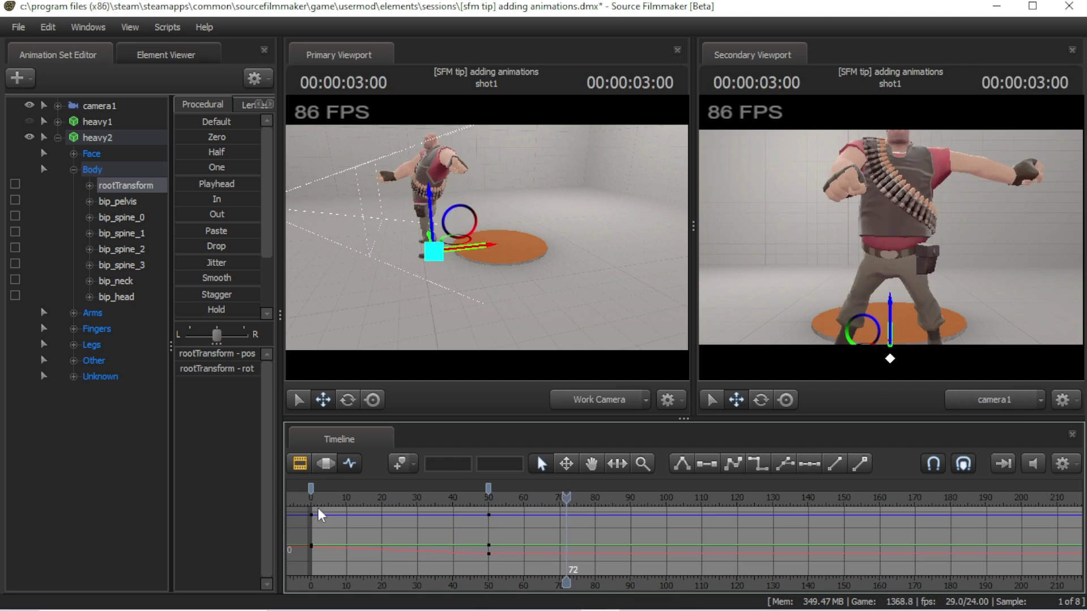
click(320, 503)
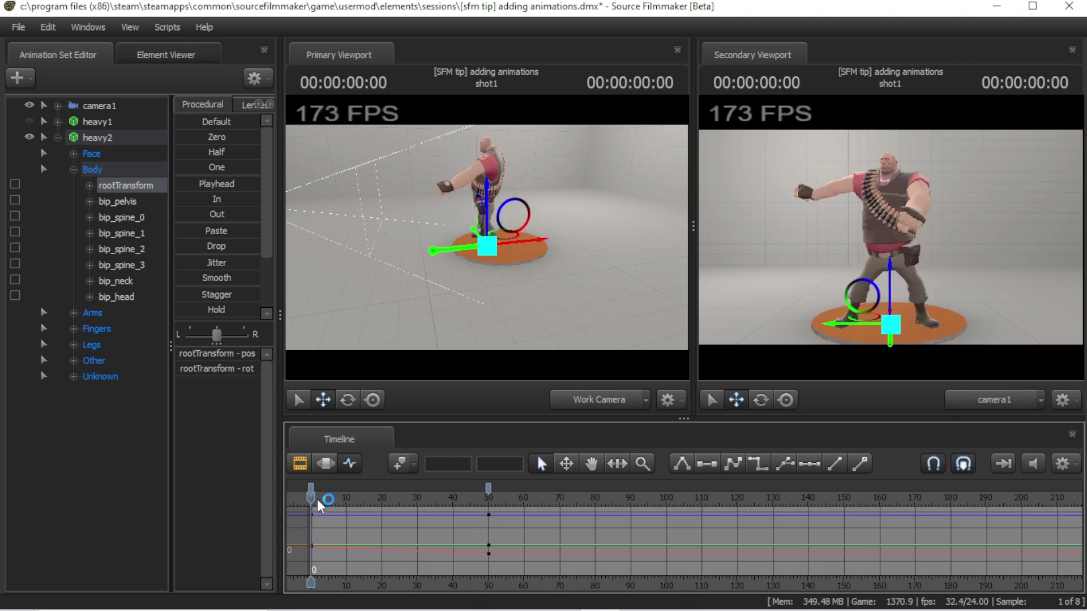
click(342, 544)
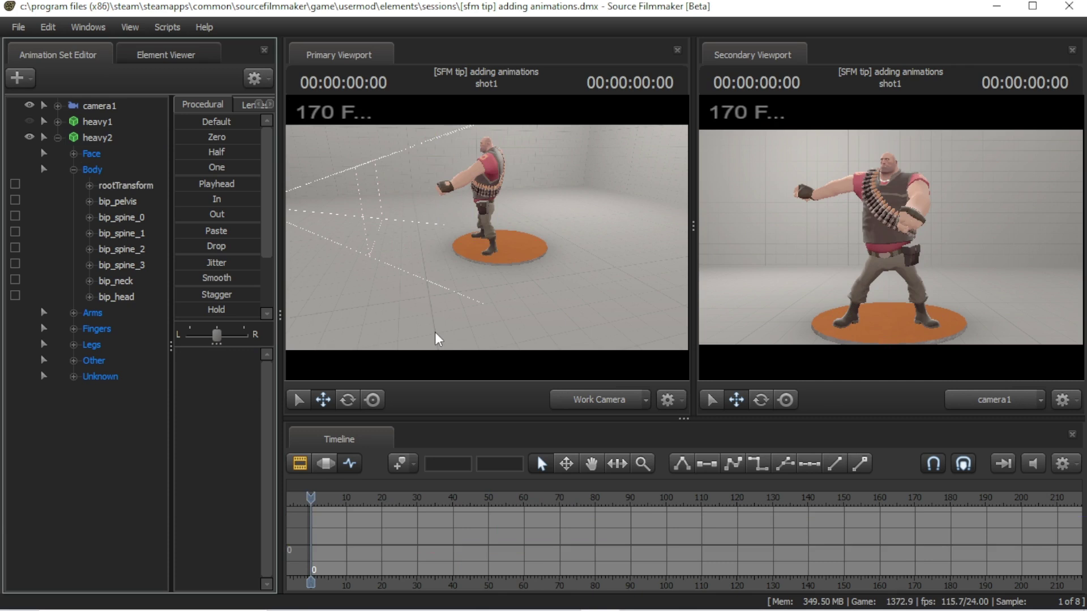